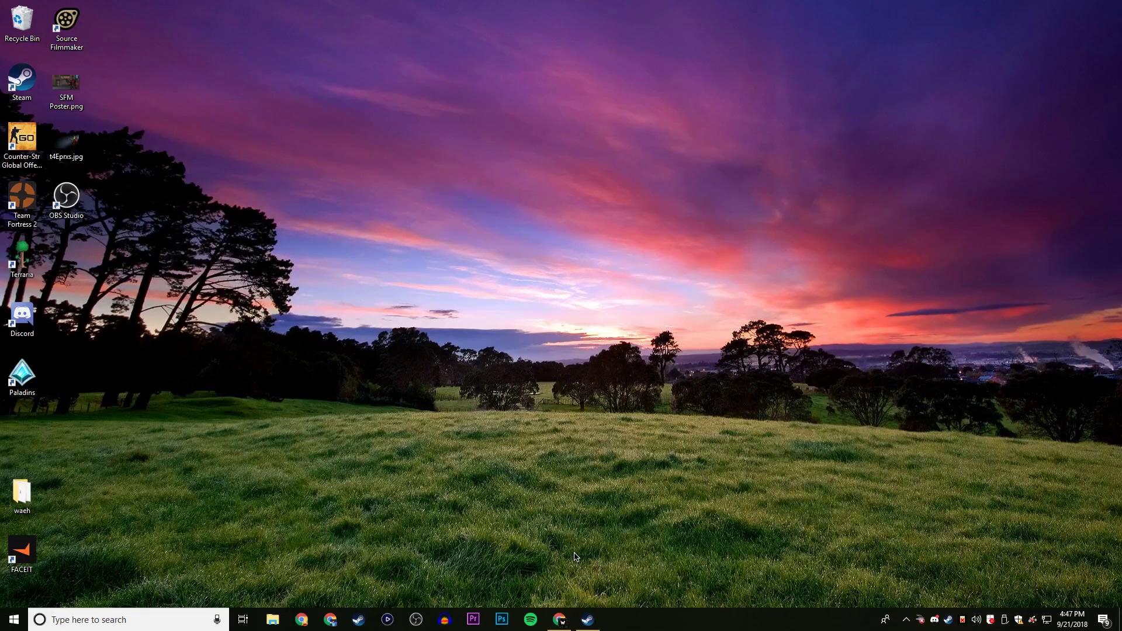
# - Bring up Chrome from the taskbar, showing the huds.tf Latest News page
pyautogui.click(560, 620)
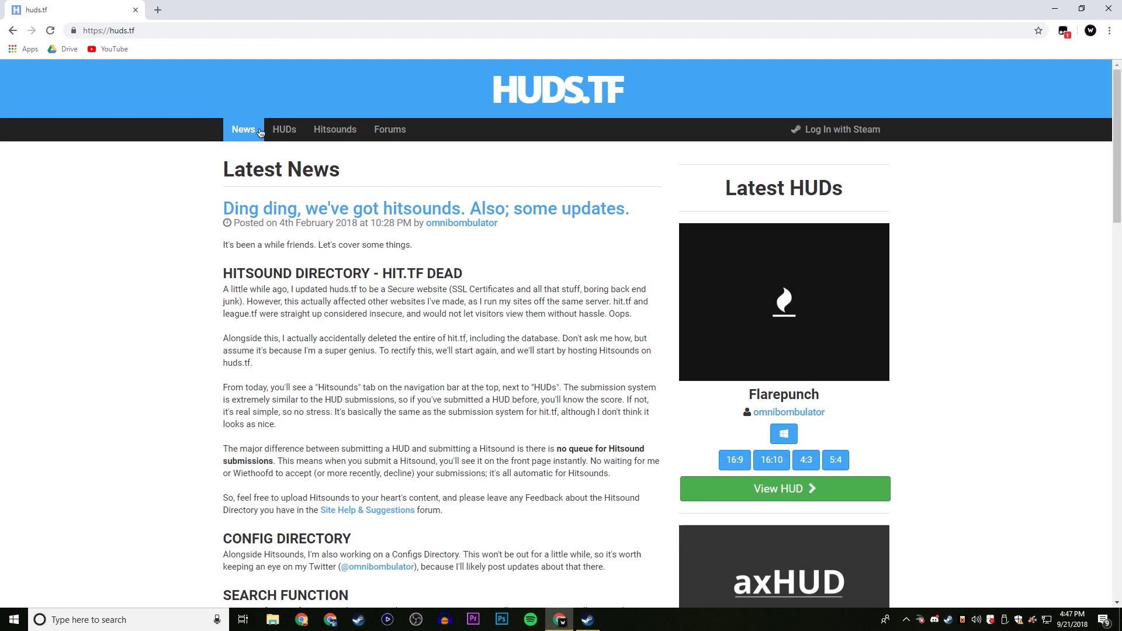
# - Go to the huds.tf HUD directory, scroll the list and open the axhud details page
pyautogui.click(283, 131)
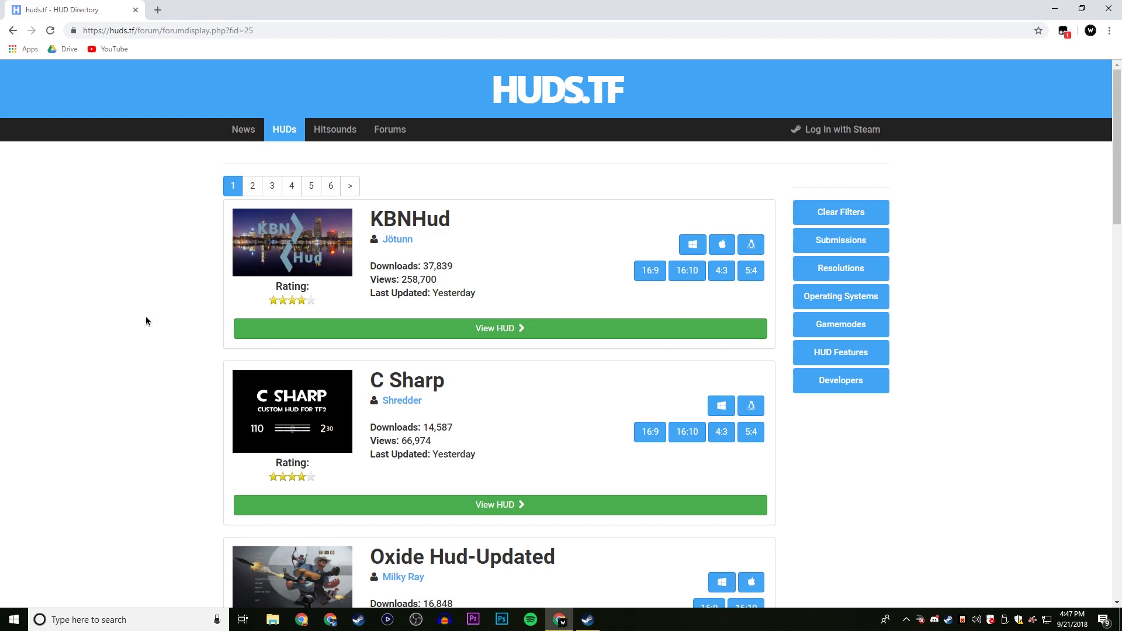
pyautogui.scroll(-3, 145, 317)
pyautogui.scroll(2, 275, 244)
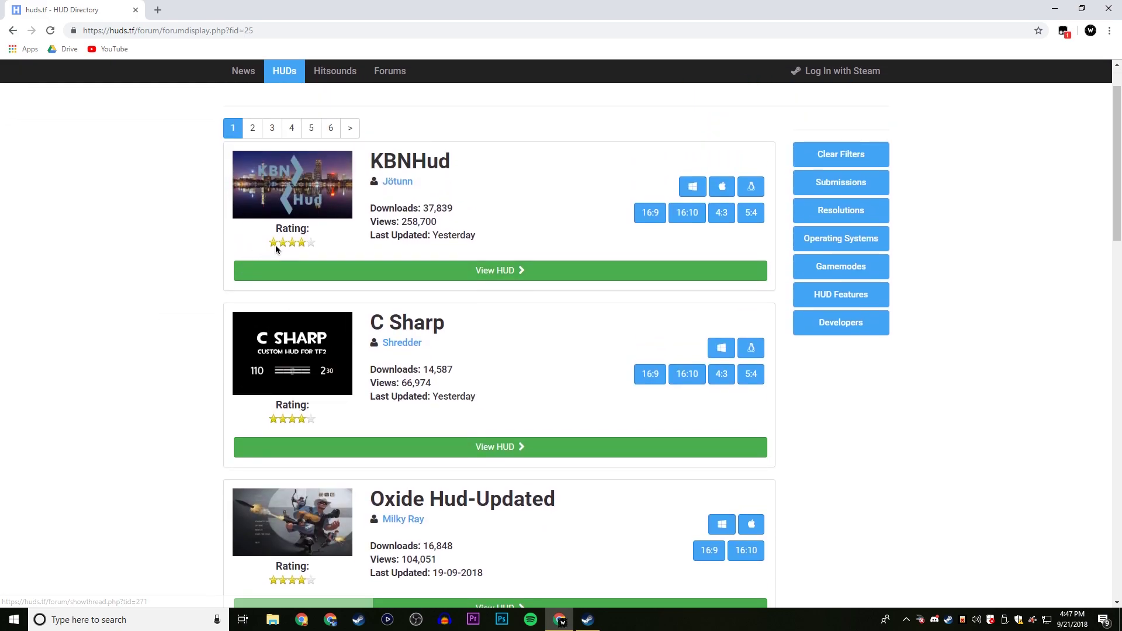
pyautogui.scroll(-3, 466, 431)
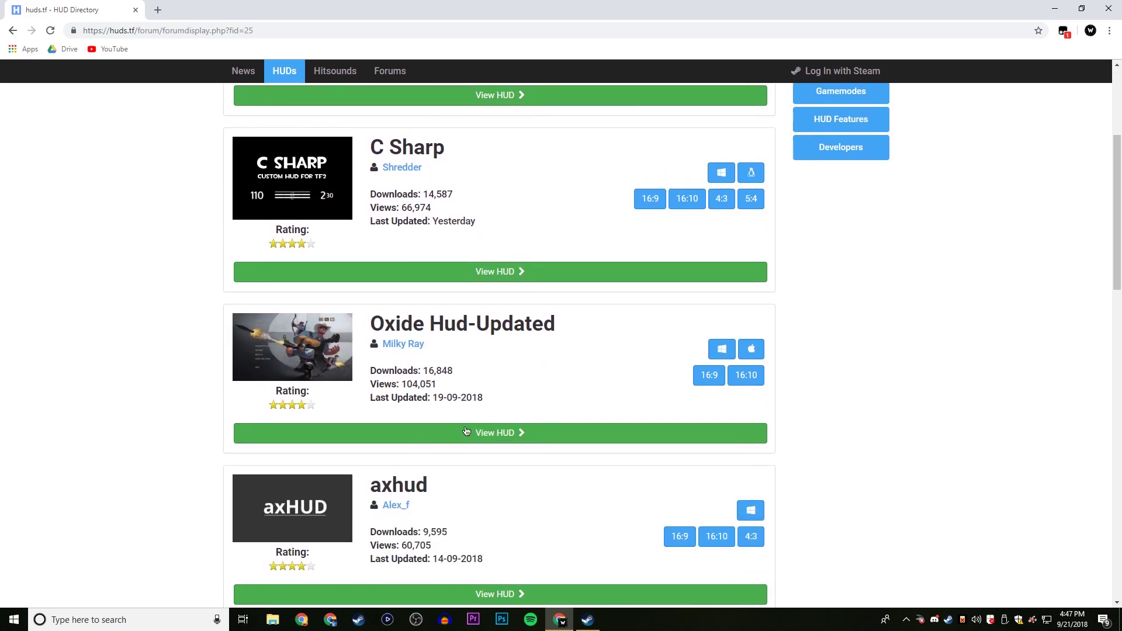
pyautogui.scroll(-3, 466, 431)
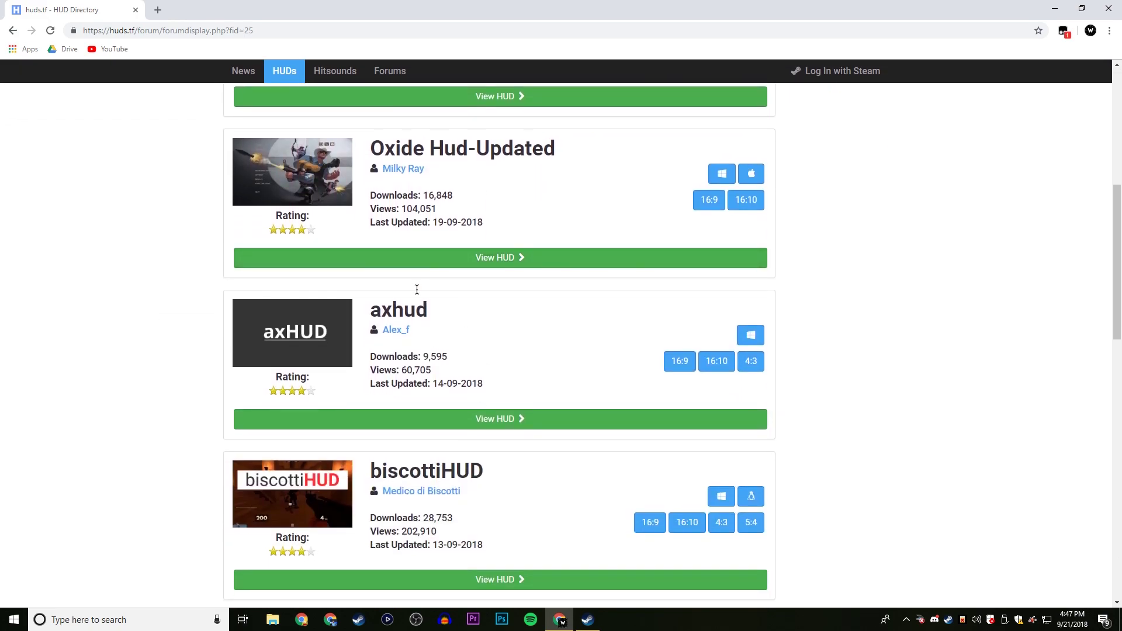
pyautogui.click(439, 422)
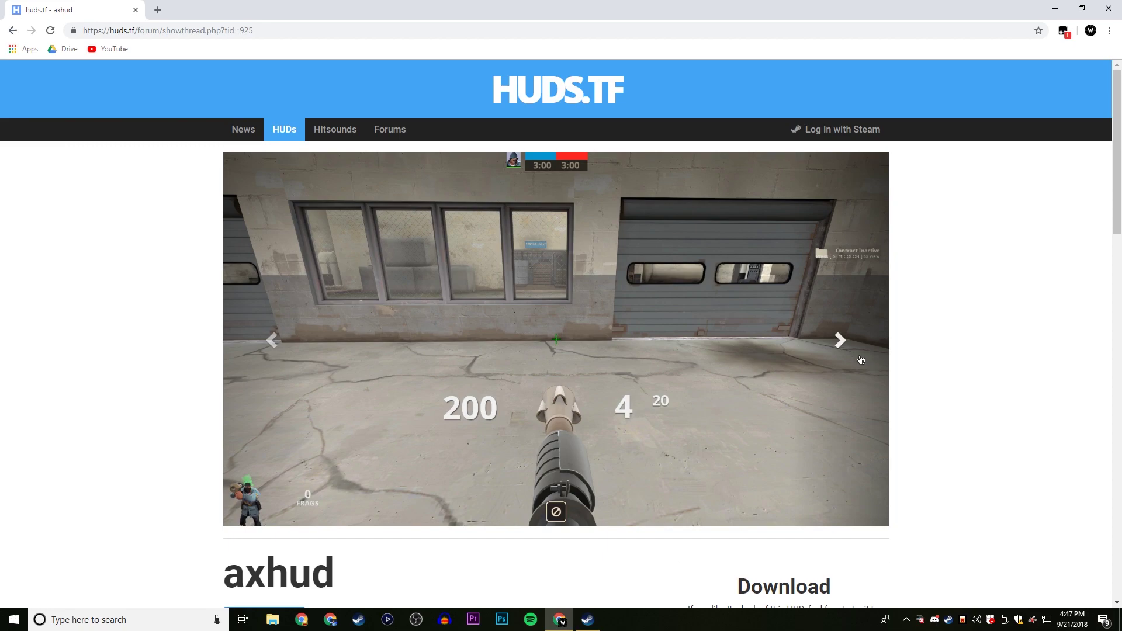
pyautogui.click(859, 359)
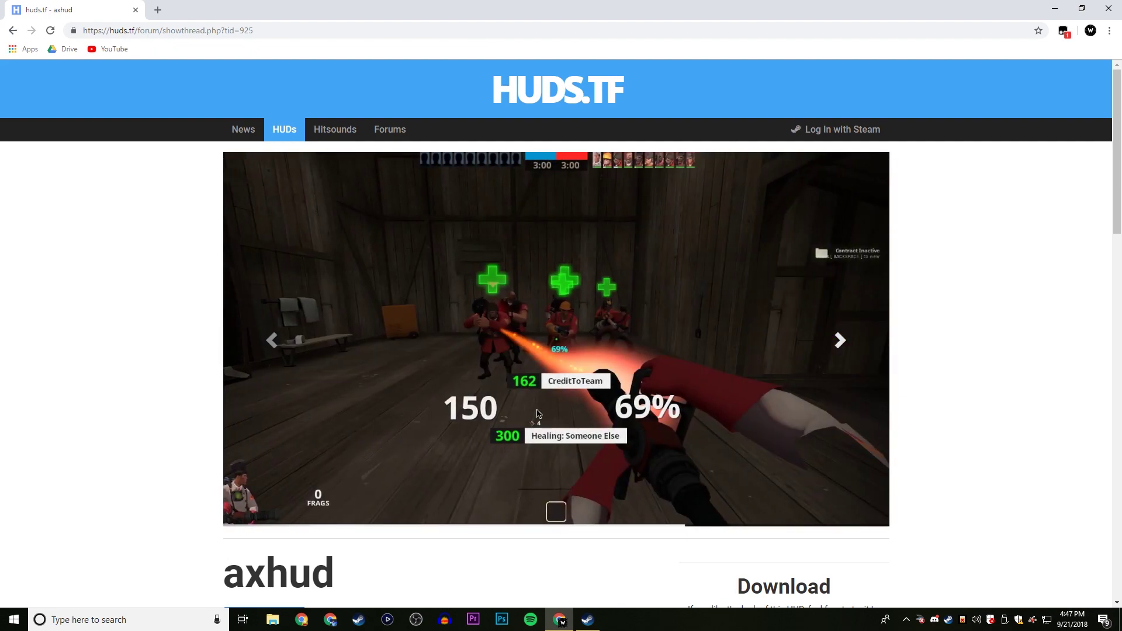
pyautogui.click(418, 478)
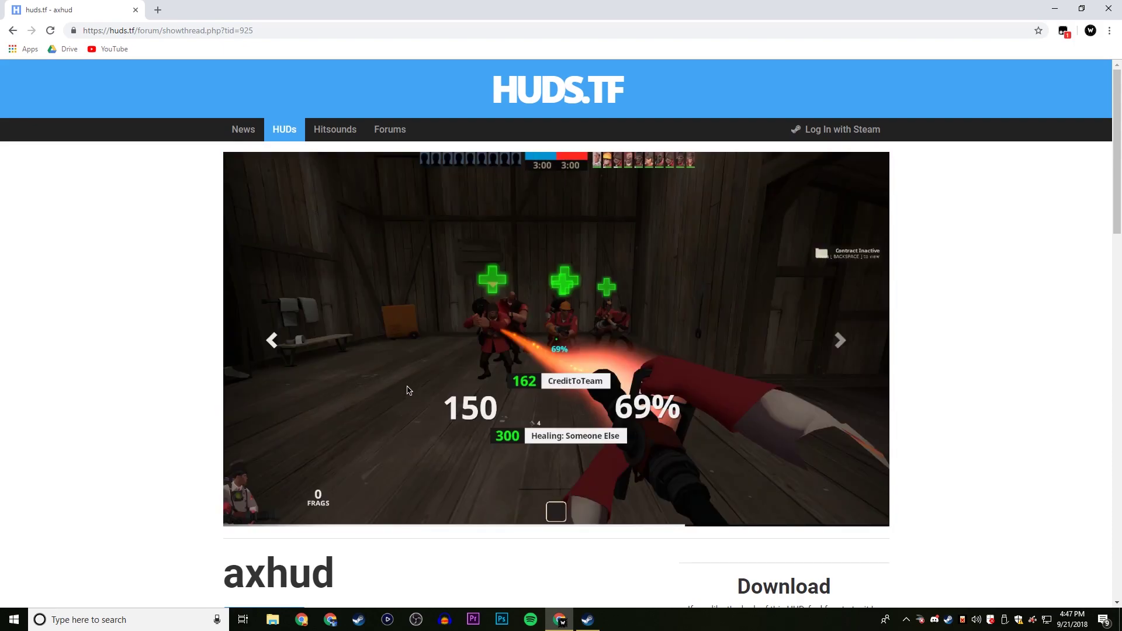
pyautogui.hotkey('alt', 'Left')
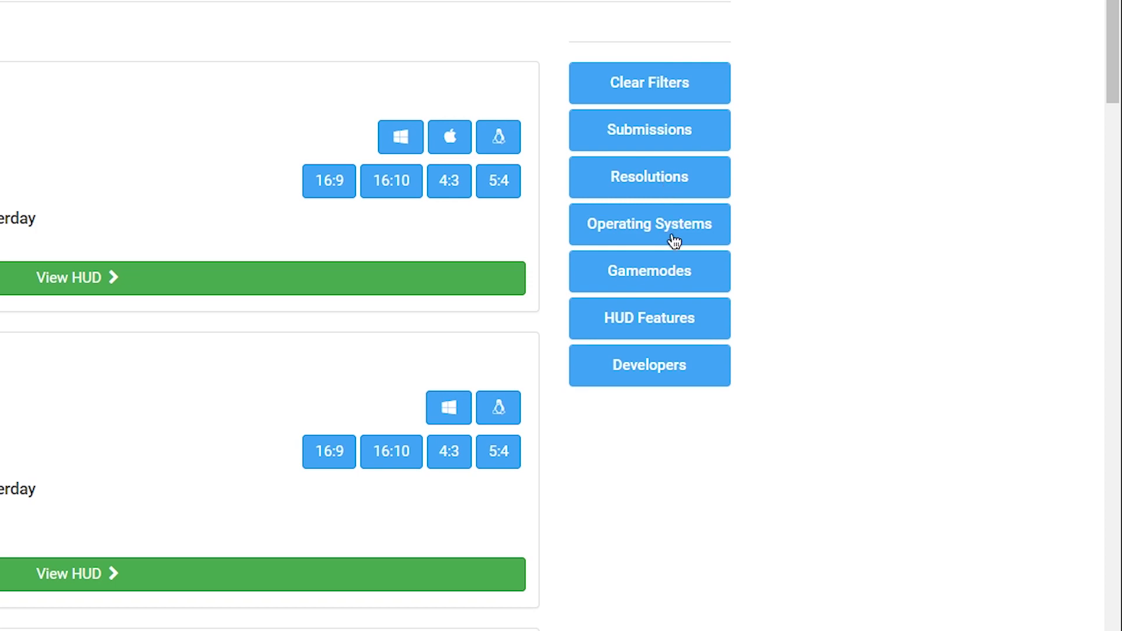
# - Expand the Resolutions and Operating Systems filters and reveal the Submissions sort options
pyautogui.click(695, 187)
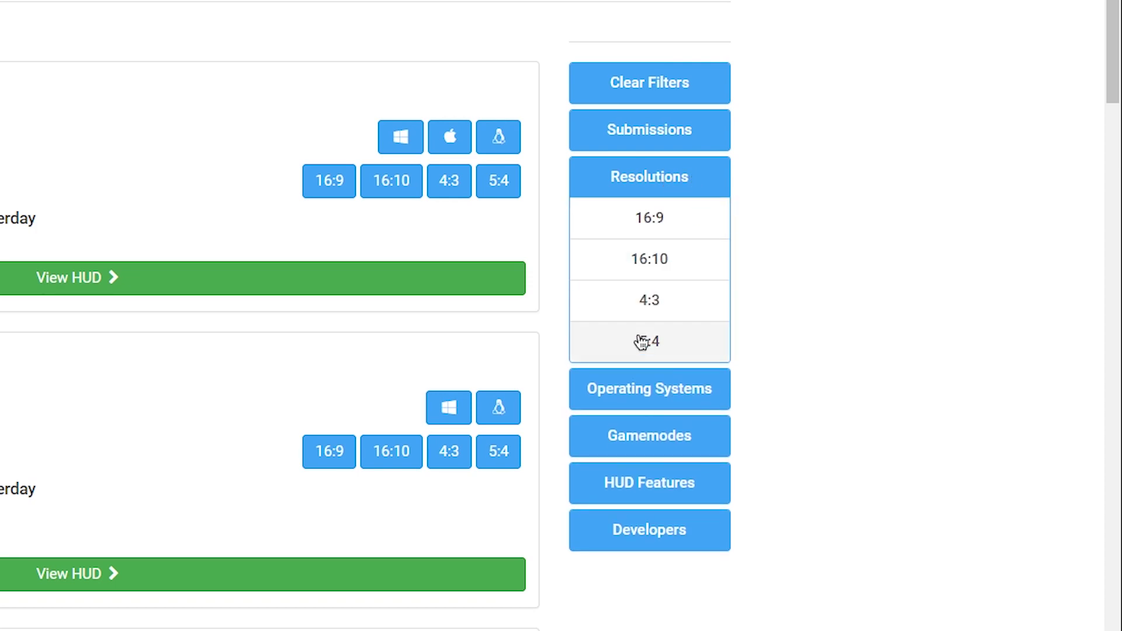
pyautogui.click(656, 388)
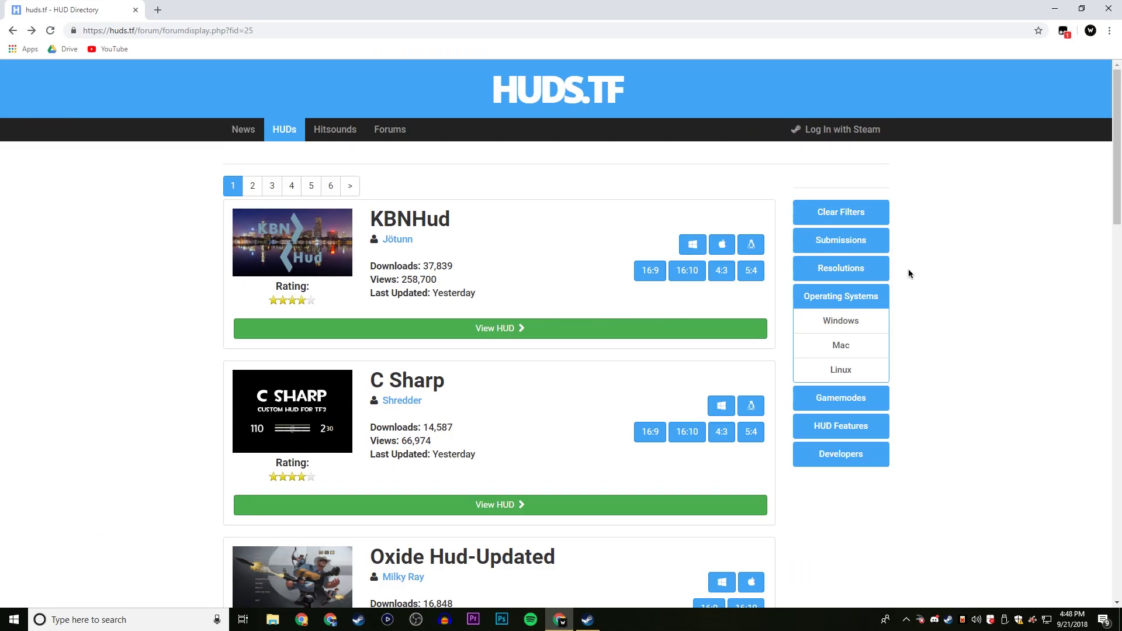
pyautogui.click(869, 248)
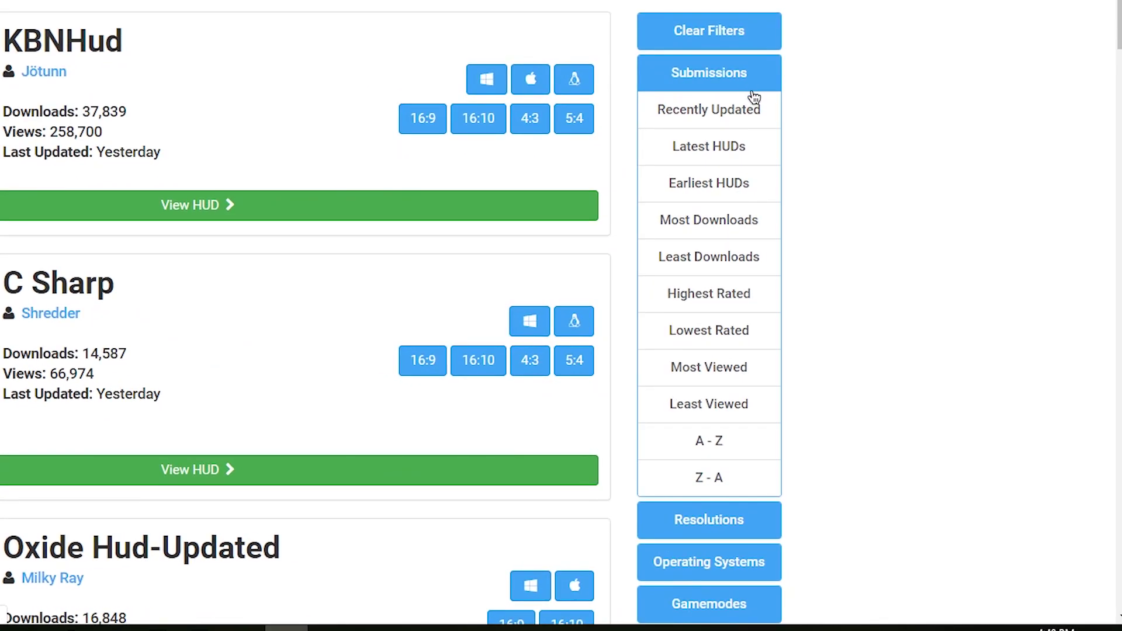
# - Sort the HUDs by Most Downloads, then find and open the 7HUD details page
pyautogui.click(716, 231)
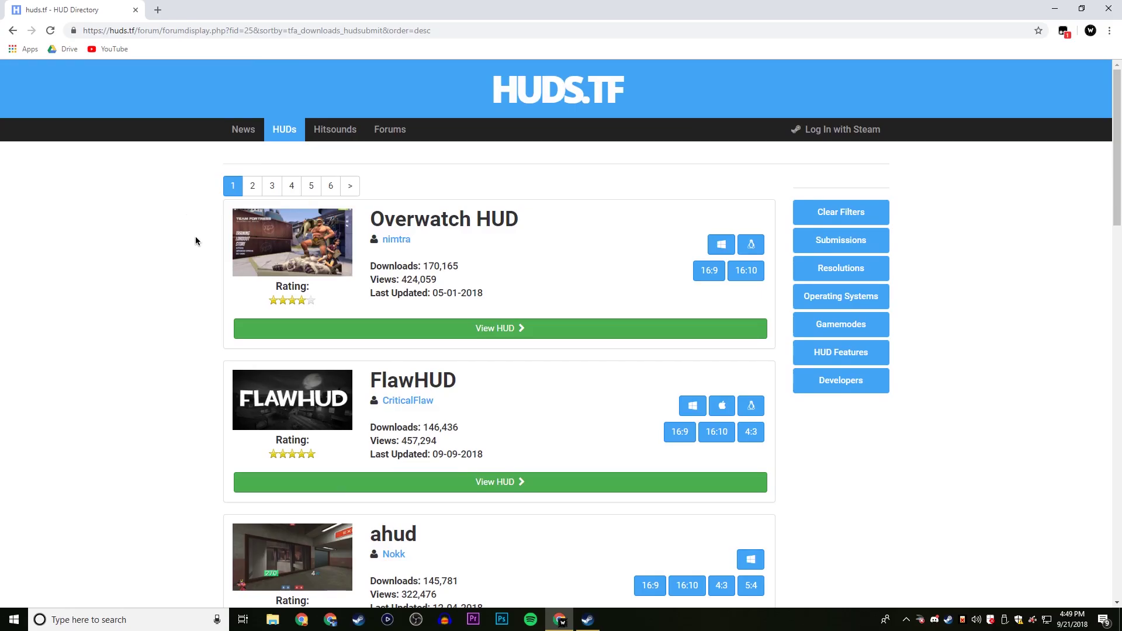
pyautogui.scroll(-3, 197, 248)
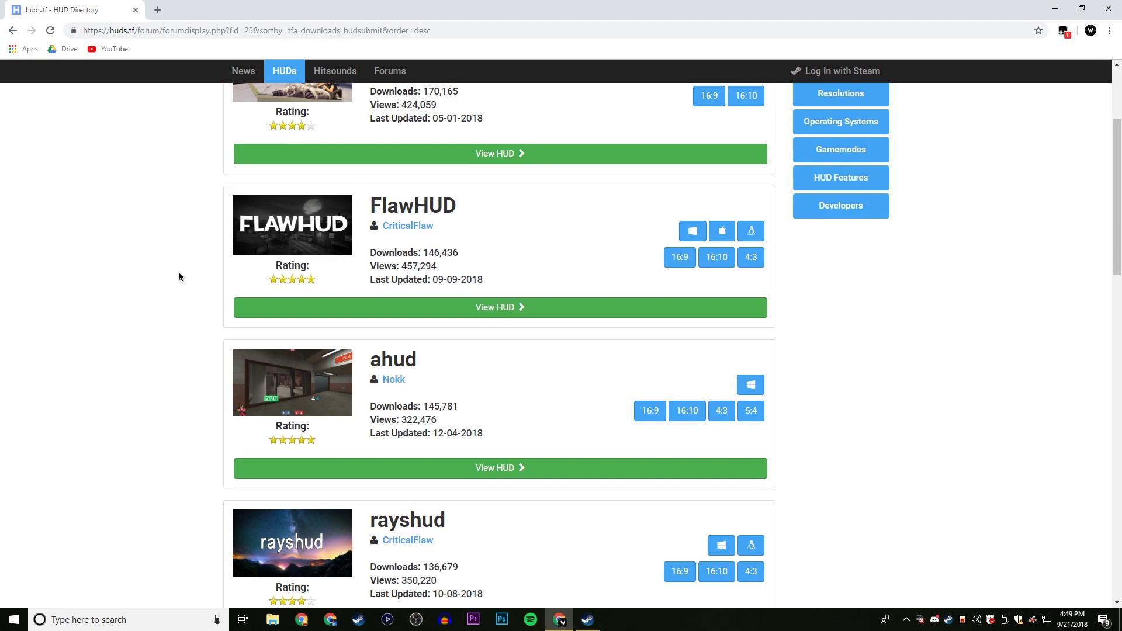
pyautogui.scroll(-5, 178, 271)
pyautogui.scroll(-3, 178, 272)
pyautogui.scroll(-2, 175, 272)
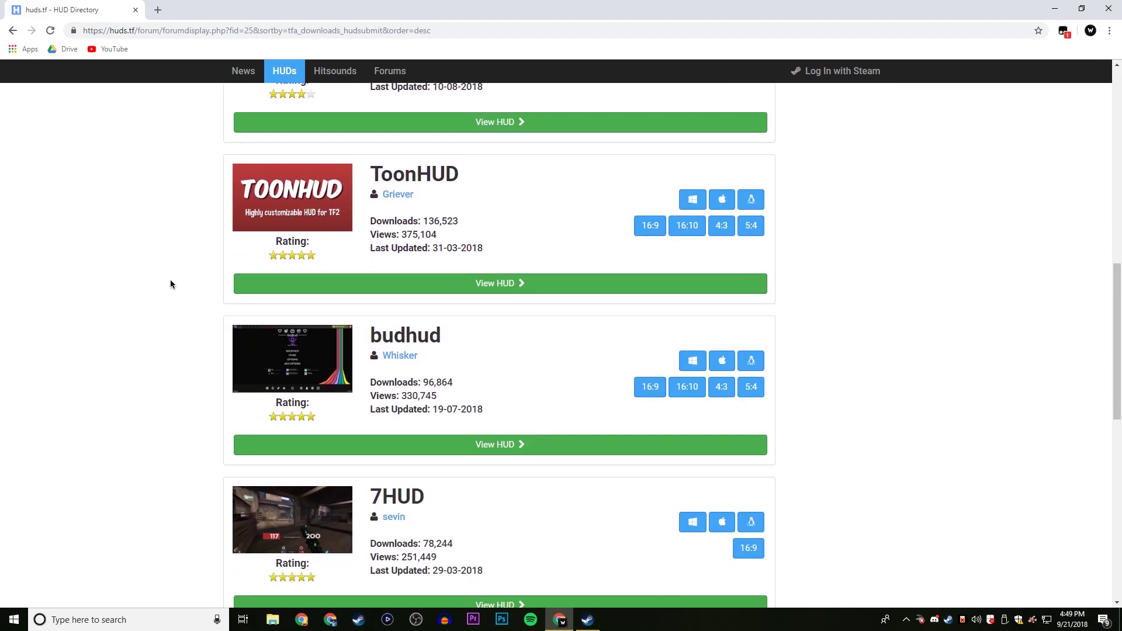
pyautogui.scroll(-2, 108, 297)
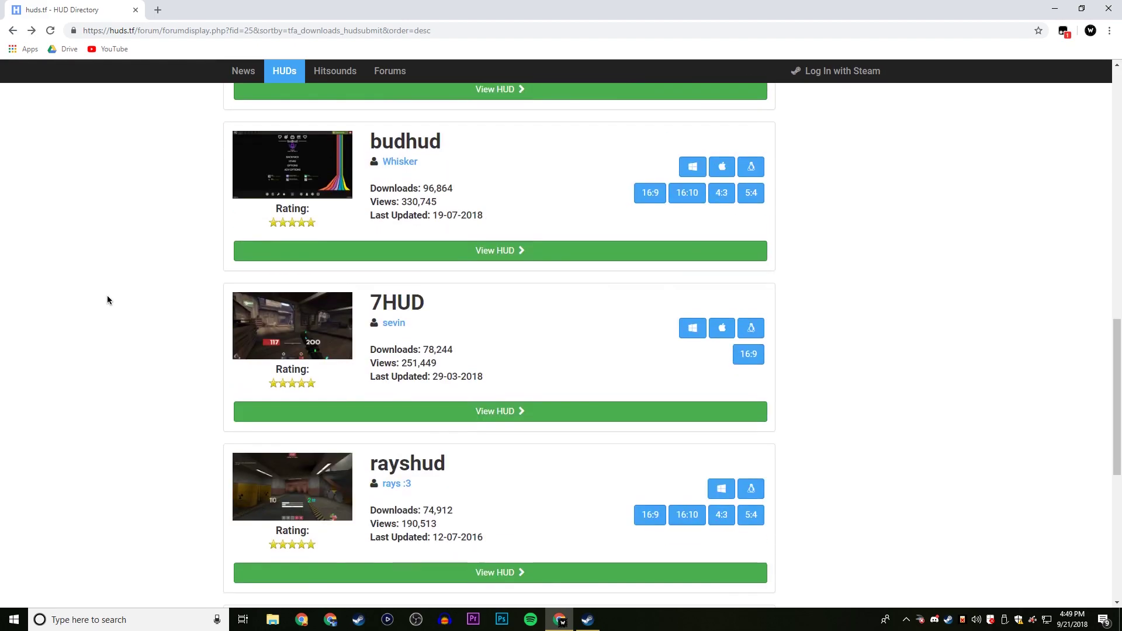
pyautogui.scroll(6, 112, 298)
pyautogui.scroll(-4, 111, 306)
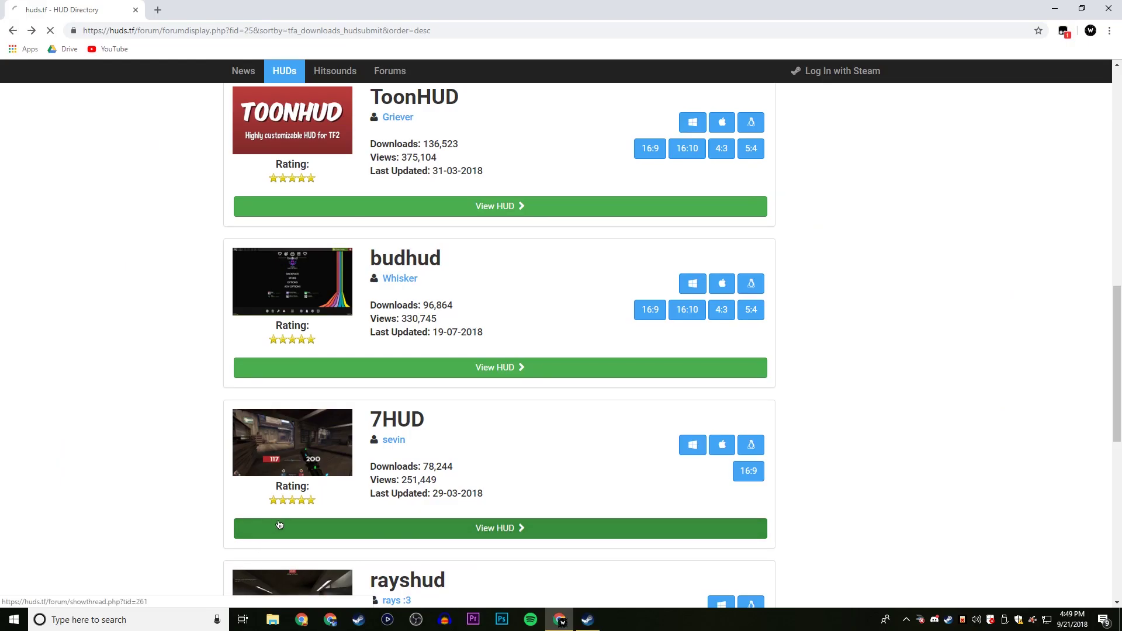
pyautogui.click(181, 581)
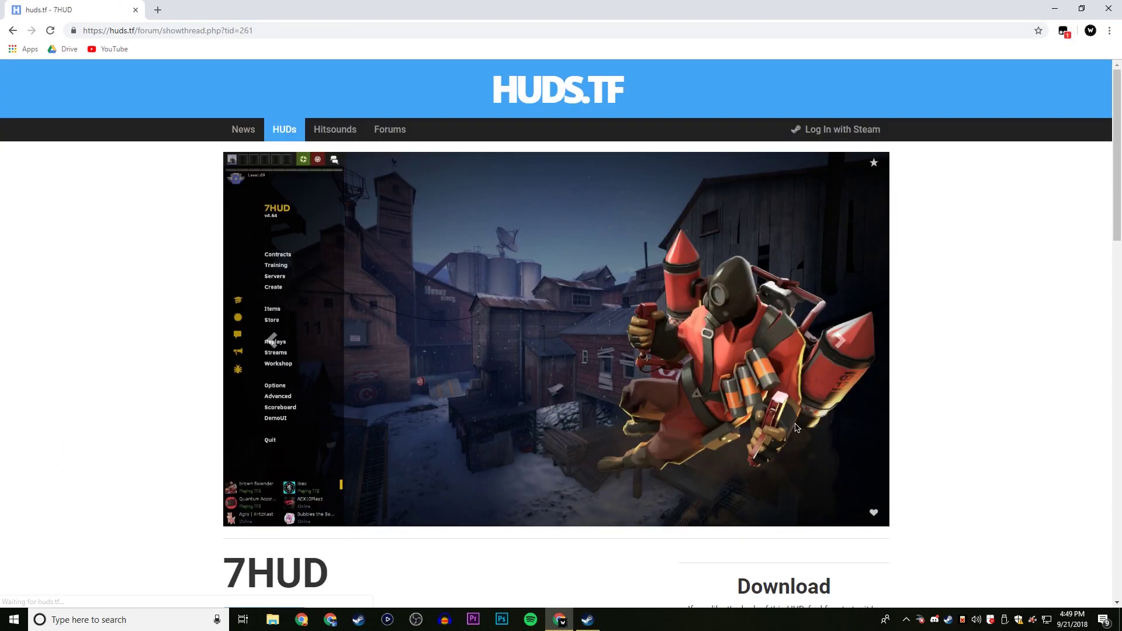
# - Browse the 7HUD screenshots, then download 7hud-master.zip (4.13 MB) and open it
pyautogui.click(833, 407)
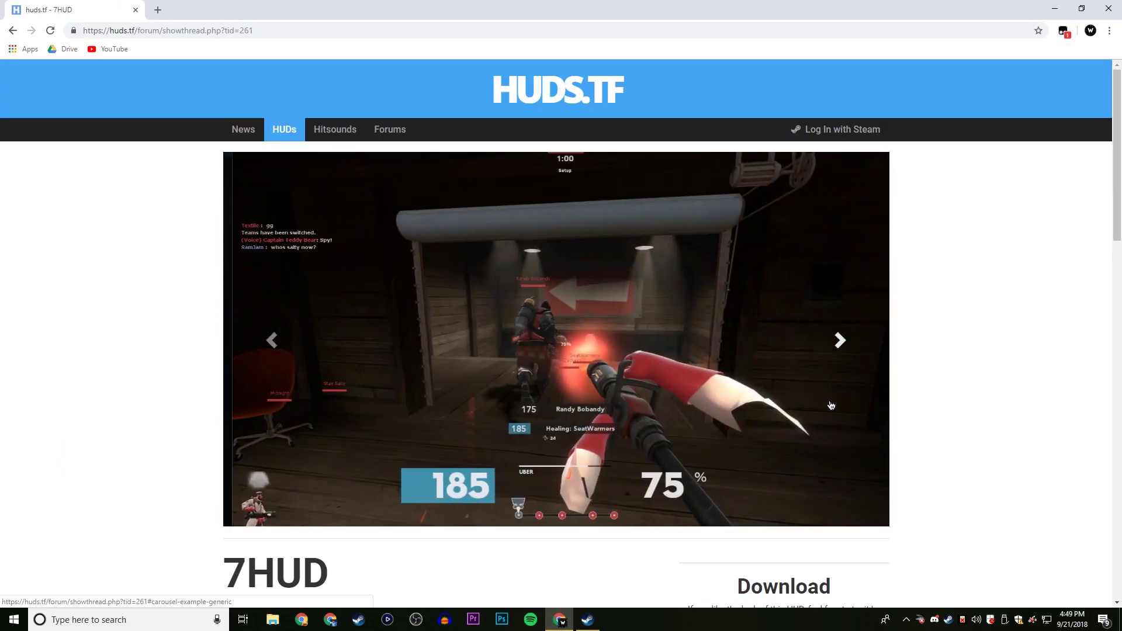
pyautogui.click(831, 410)
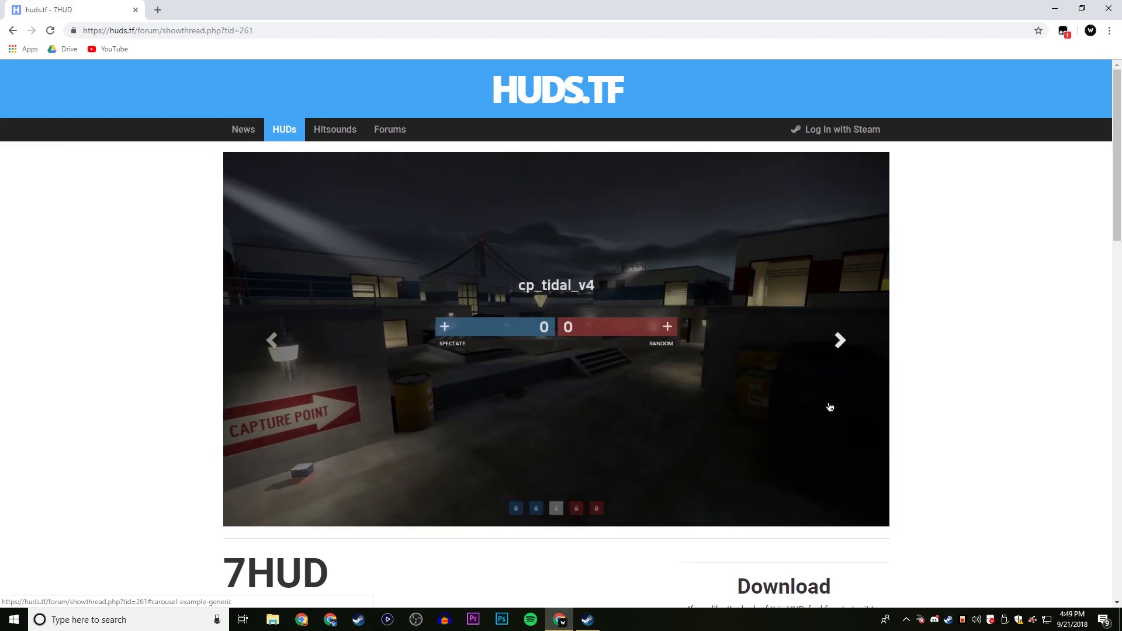
pyautogui.click(825, 409)
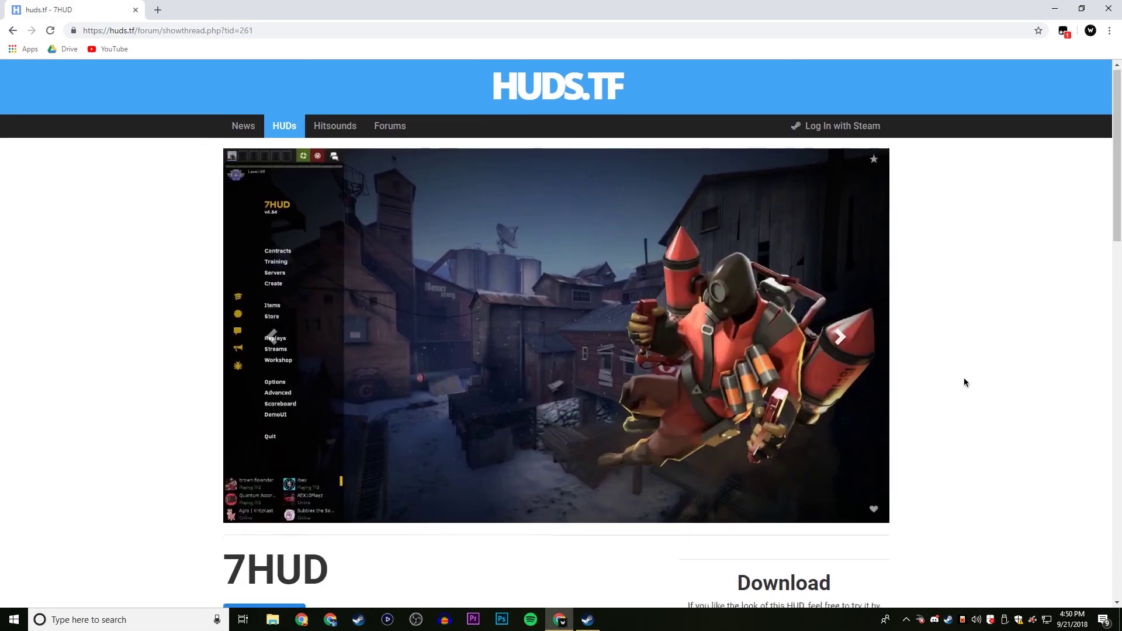
pyautogui.scroll(-4, 964, 377)
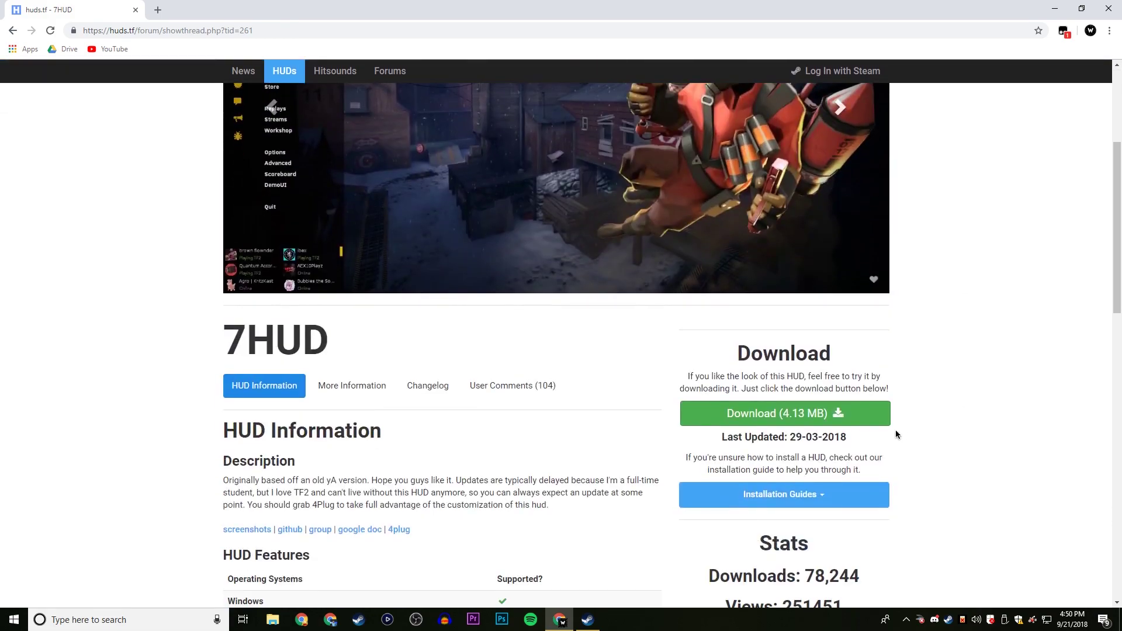
pyautogui.click(779, 423)
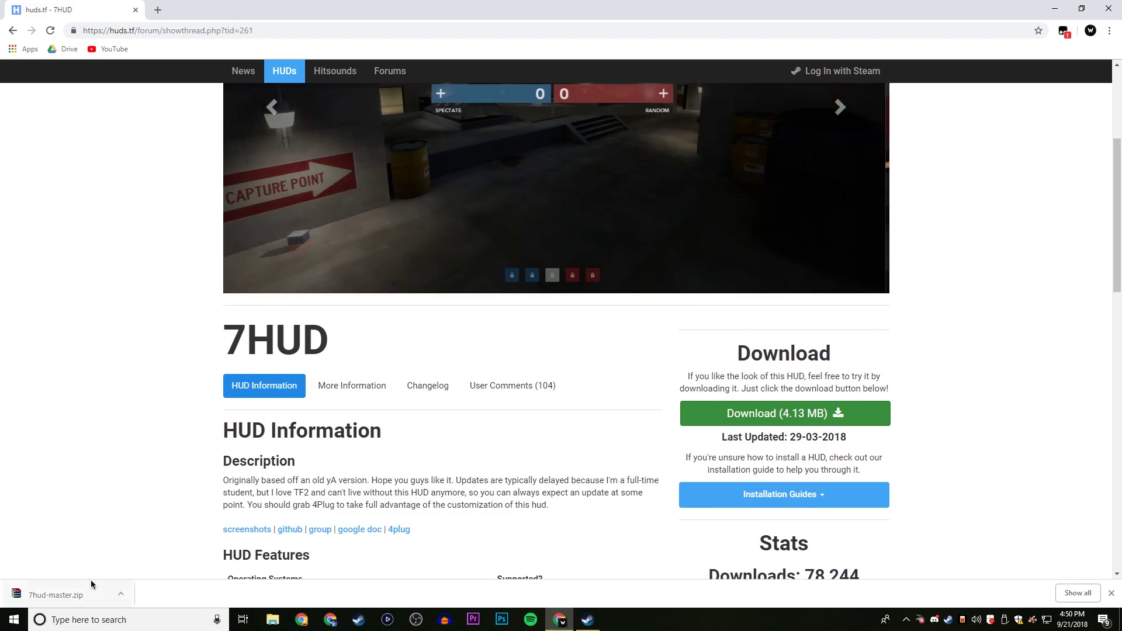
pyautogui.click(56, 586)
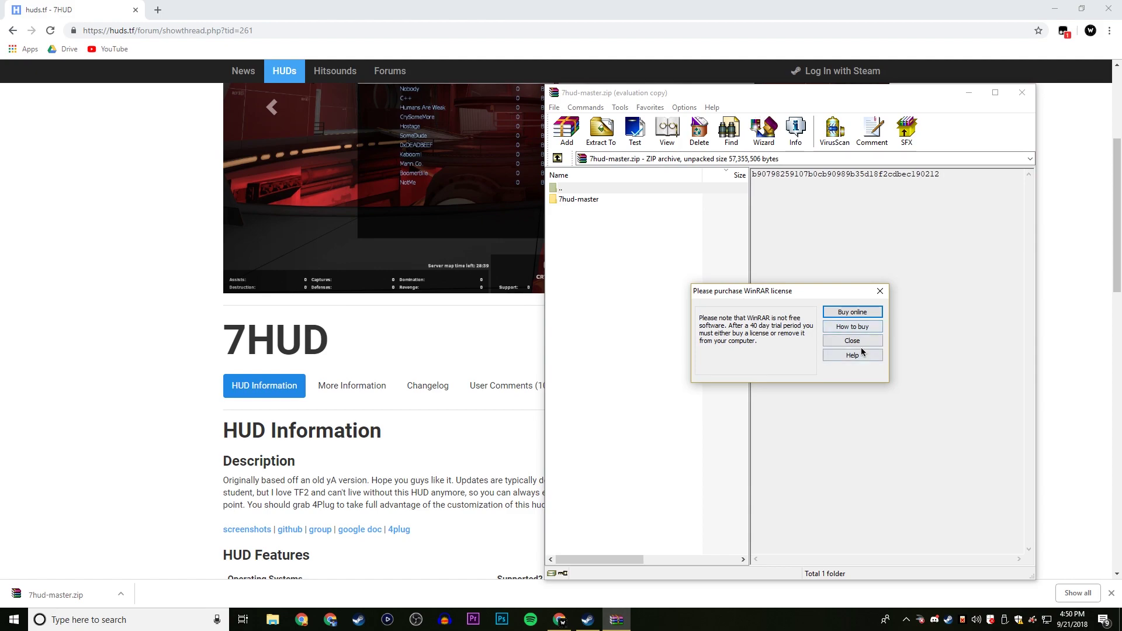
# - Dismiss WinRAR's licence reminder and check the 7hud-master folder's contents in the archive
pyautogui.click(858, 342)
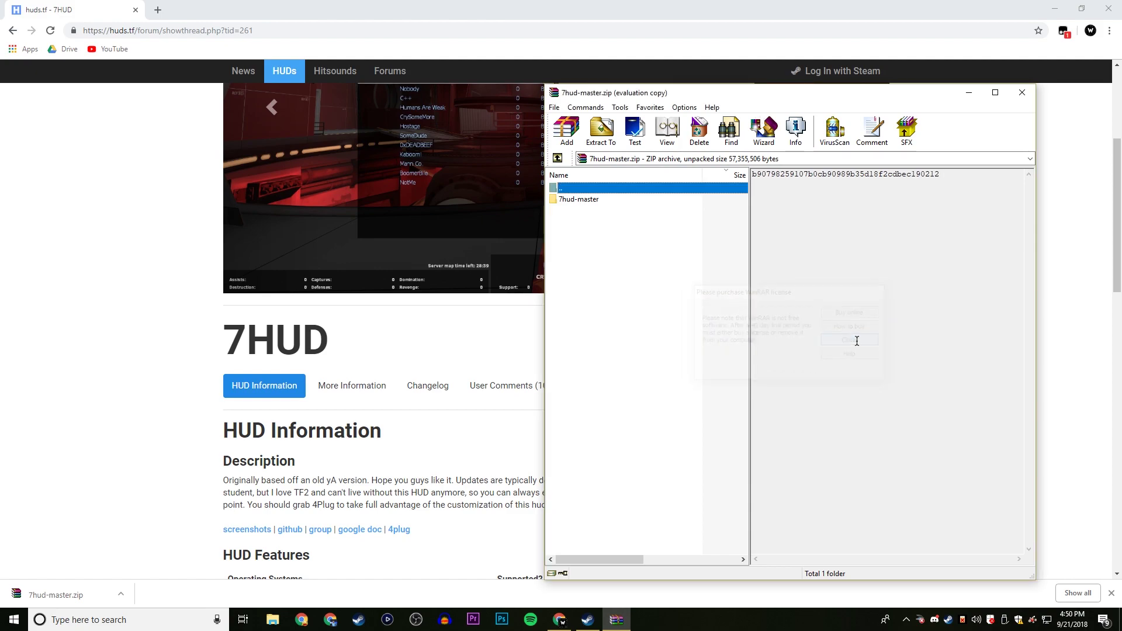
pyautogui.doubleClick(601, 202)
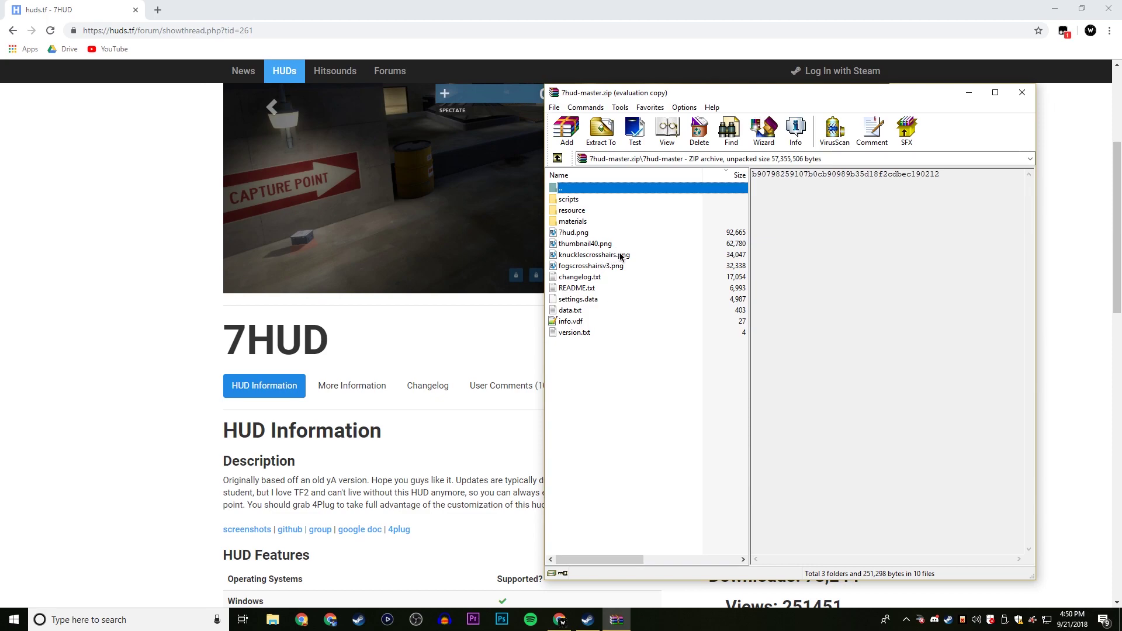
pyautogui.doubleClick(579, 190)
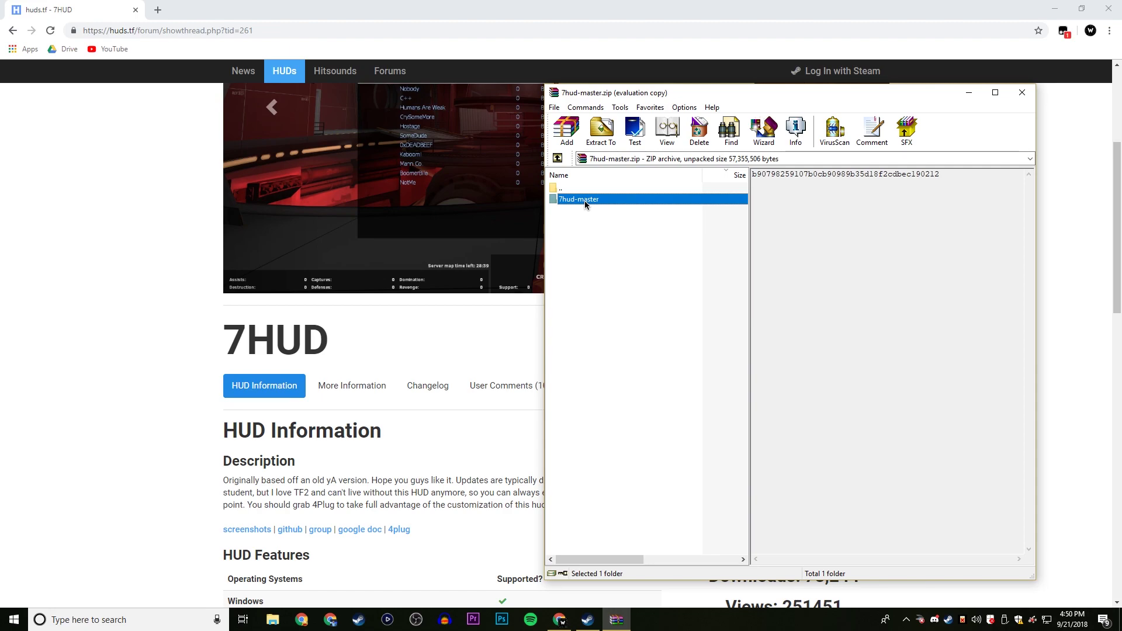
pyautogui.doubleClick(584, 201)
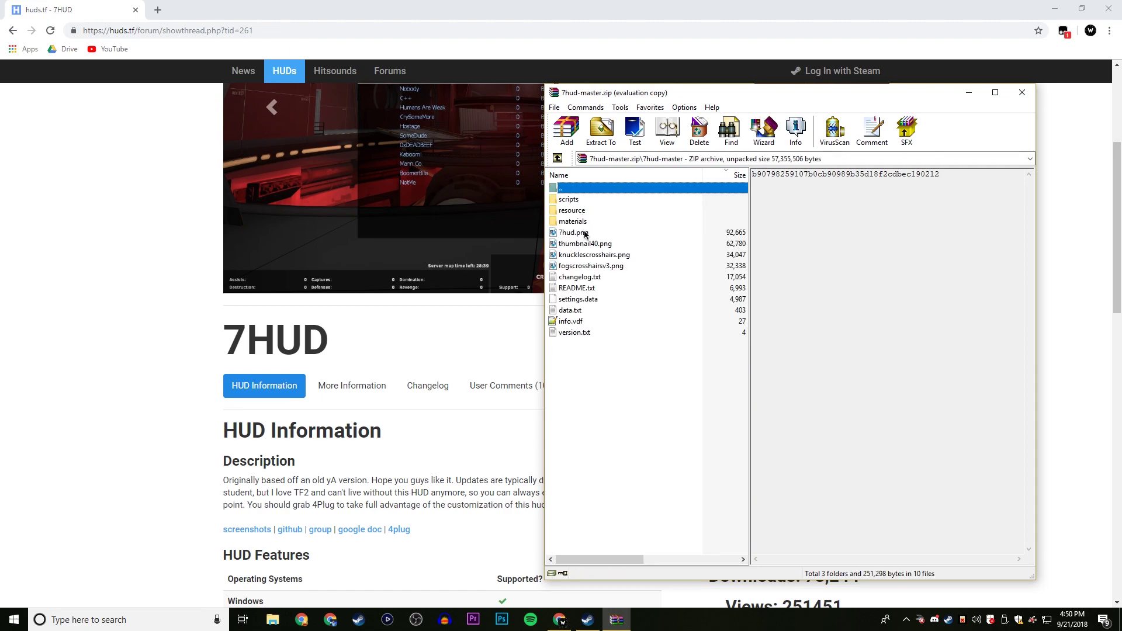
pyautogui.doubleClick(570, 189)
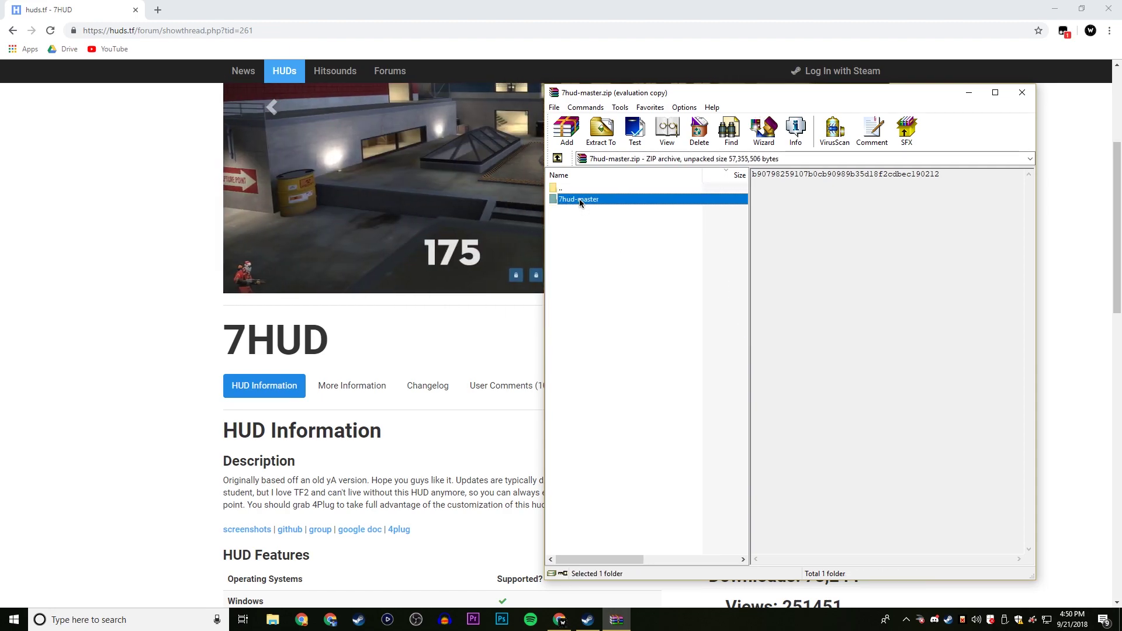
# - Copy the 7hud-master folder to the clipboard and switch to the Steam library
pyautogui.rightClick(579, 199)
pyautogui.click(596, 220)
pyautogui.click(589, 618)
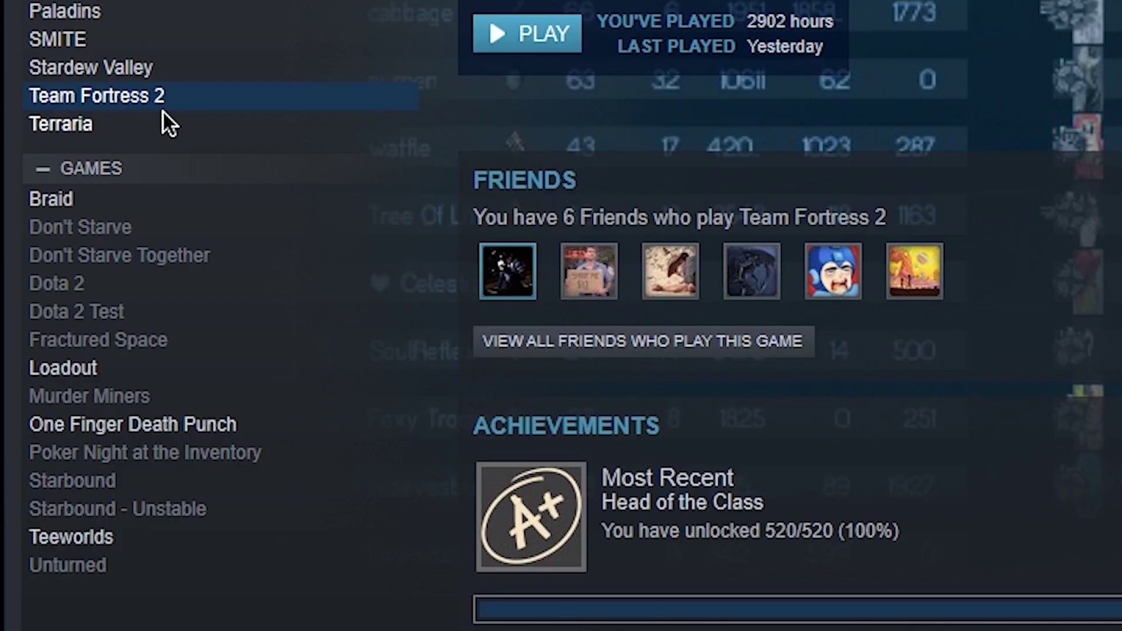
# - Browse Team Fortress 2's local files from its Steam Properties, opening the install folder
pyautogui.rightClick(67, 143)
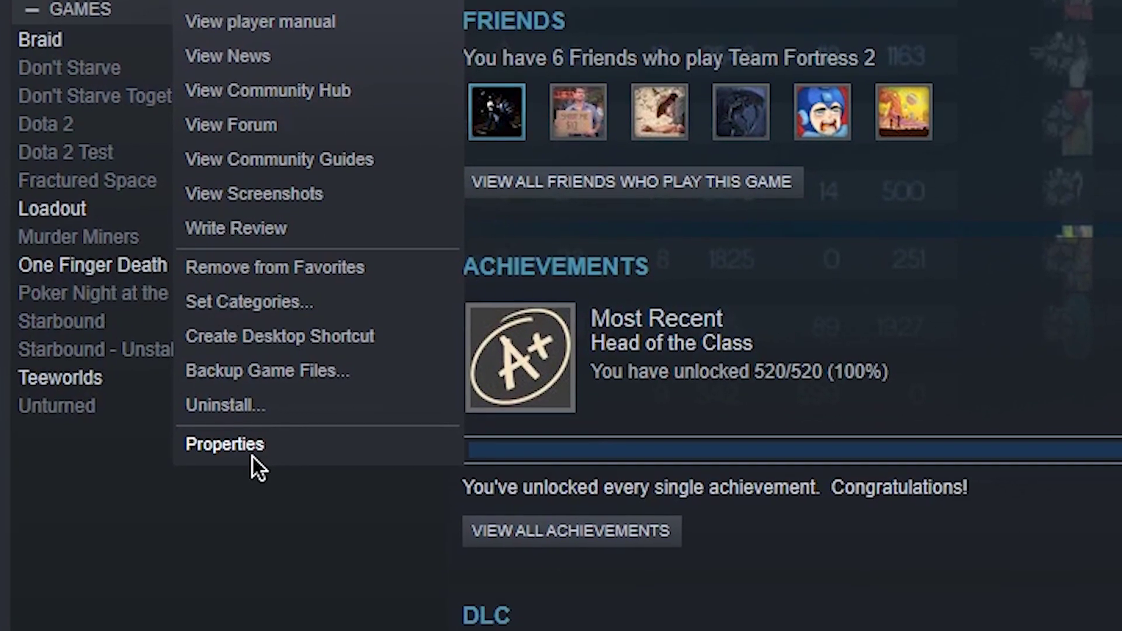
pyautogui.click(257, 610)
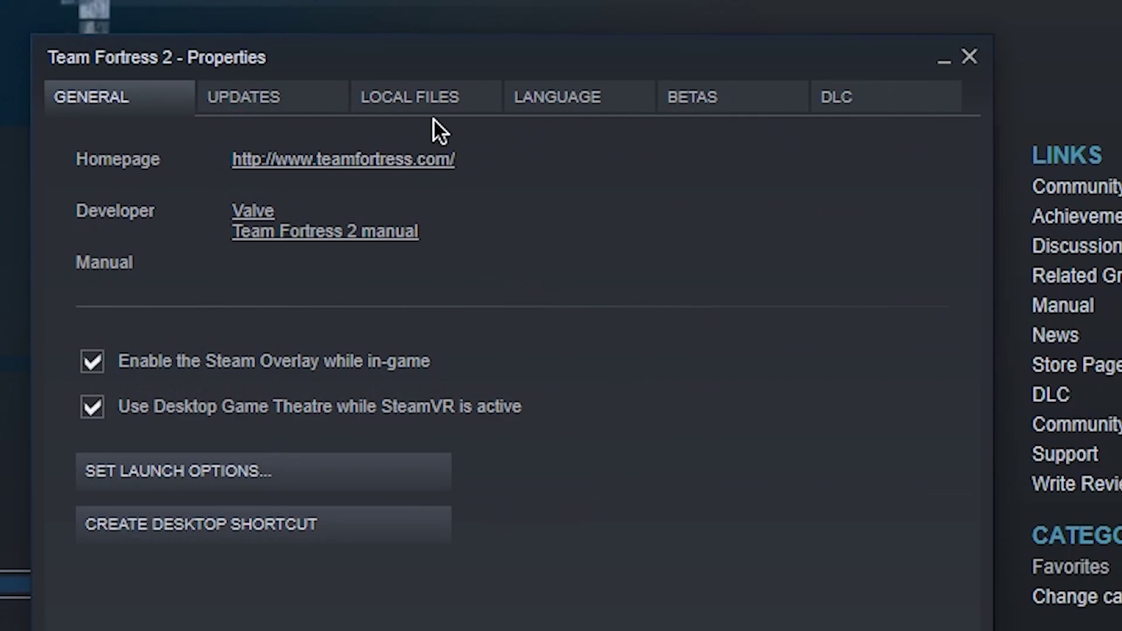
pyautogui.click(437, 97)
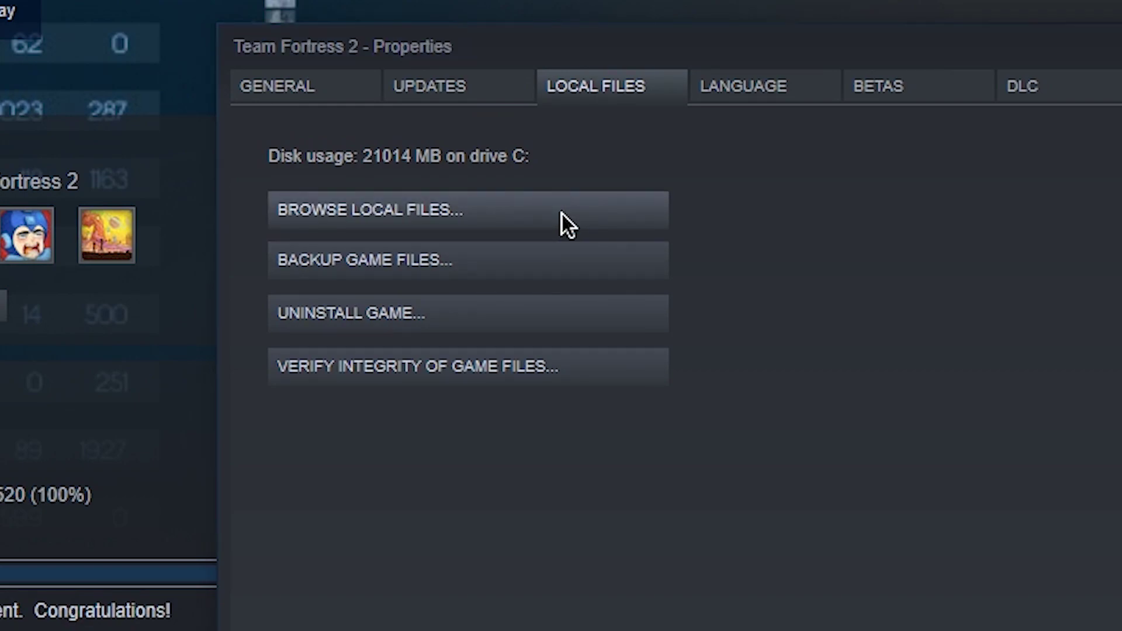
pyautogui.click(562, 214)
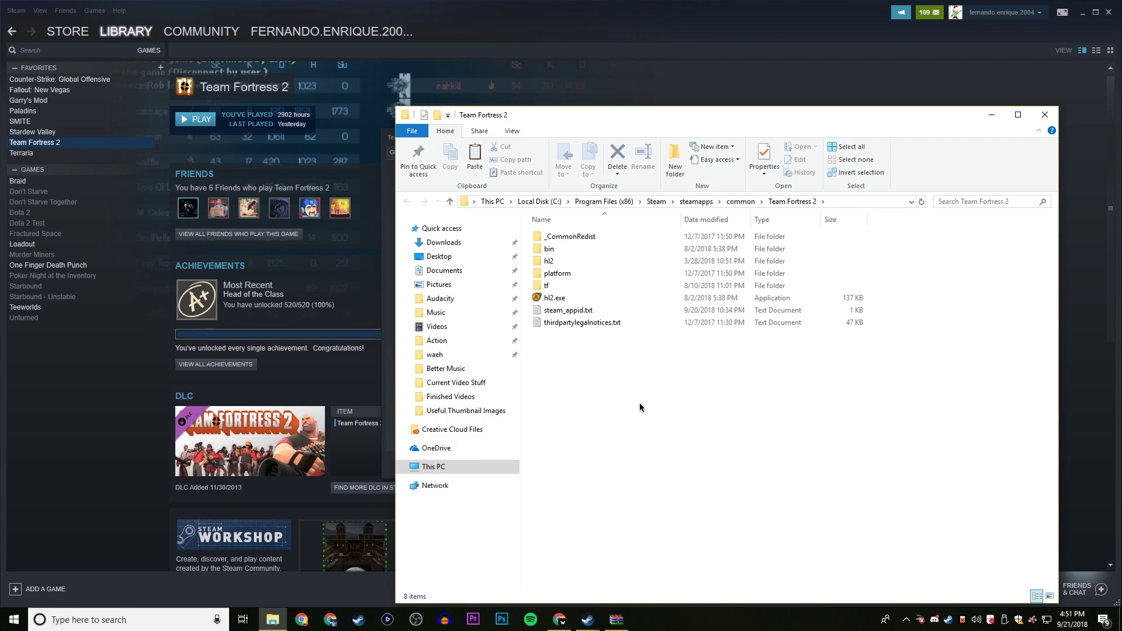
# - Navigate into Team Fortress 2's tf\custom folder
pyautogui.moveTo(565, 119); pyautogui.dragTo(501, 109)
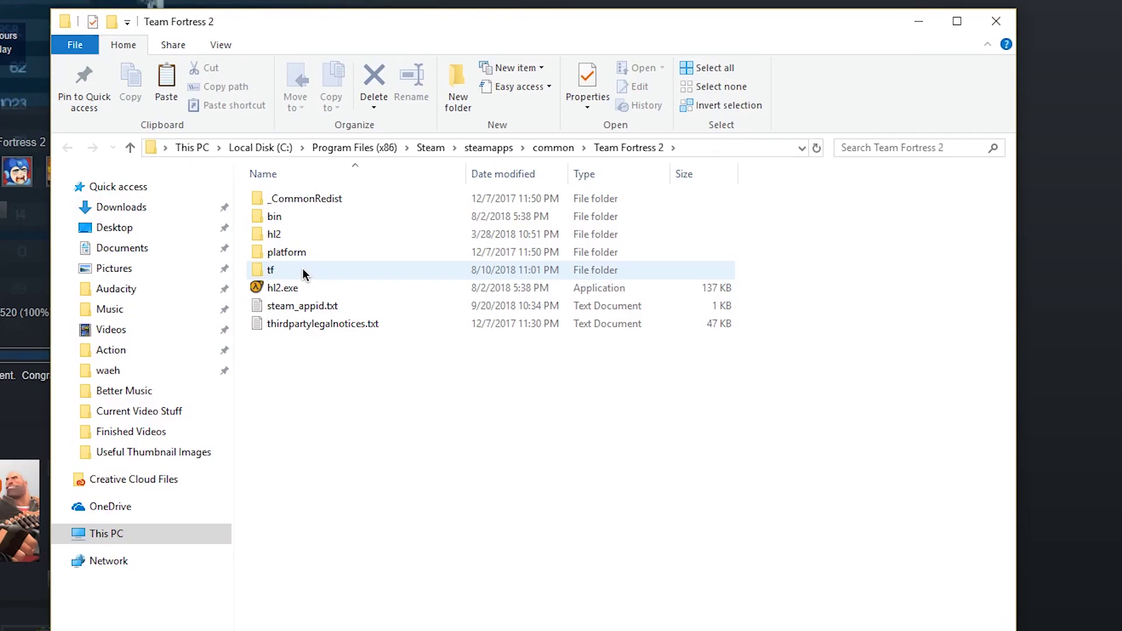
pyautogui.click(506, 277)
pyautogui.doubleClick(303, 272)
pyautogui.click(301, 254)
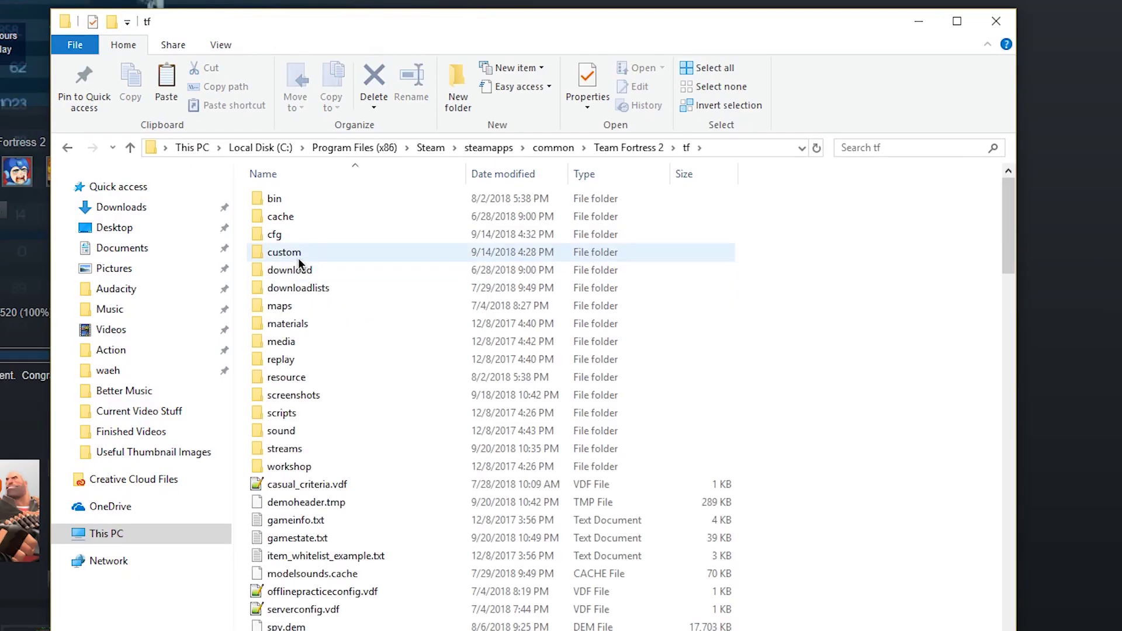
pyautogui.doubleClick(302, 255)
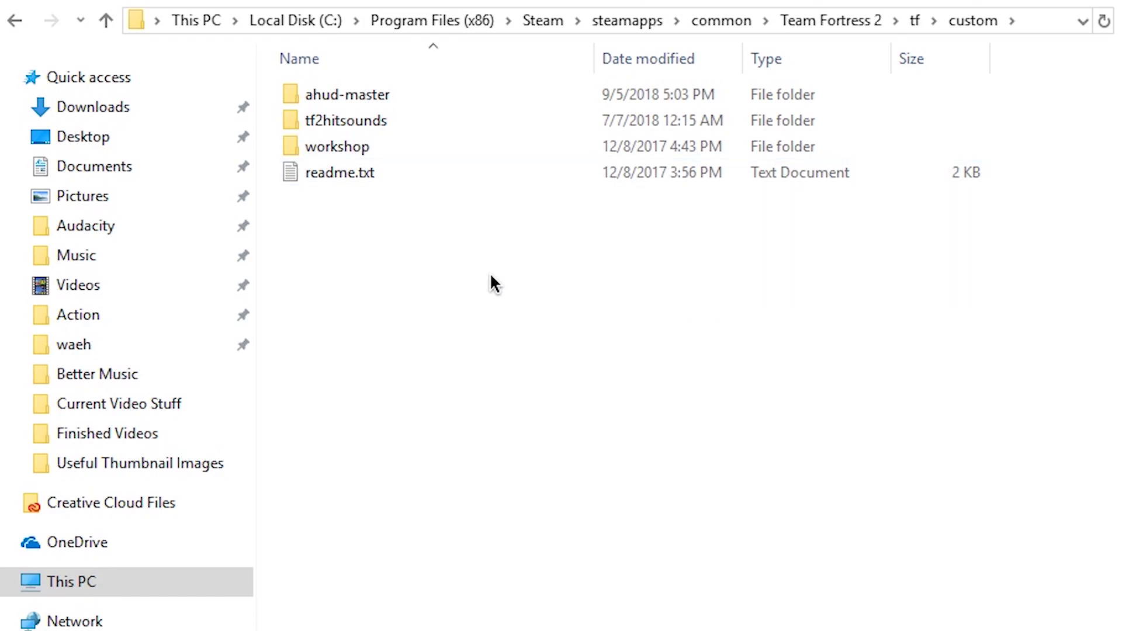
# - Delete the old ahud-master HUD folder from custom
pyautogui.rightClick(491, 199)
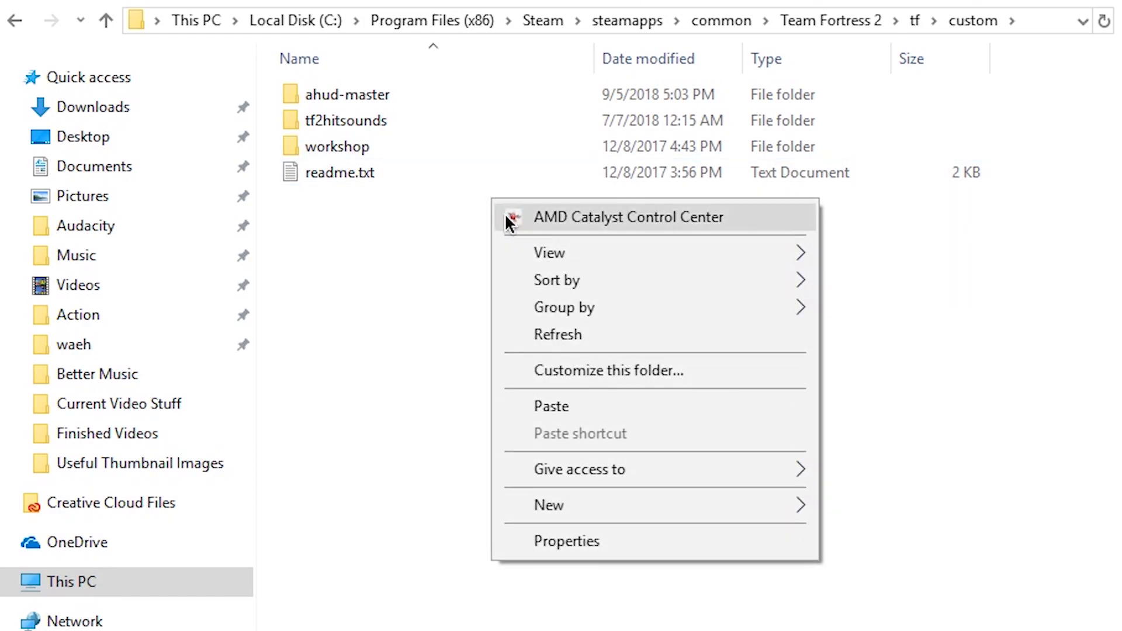
pyautogui.click(557, 400)
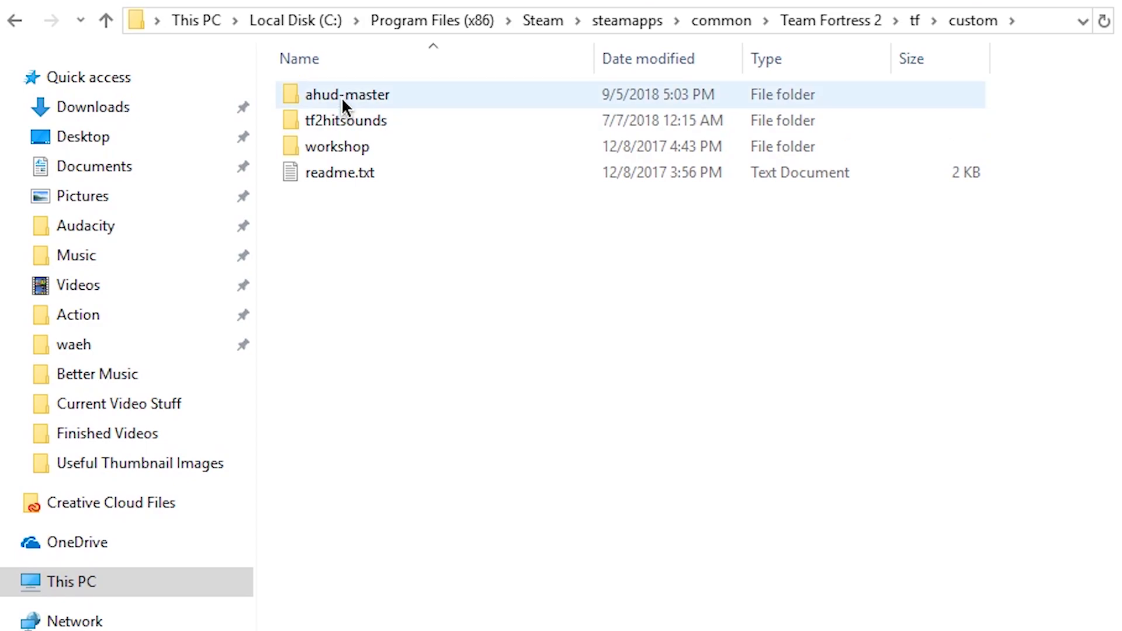
pyautogui.click(420, 96)
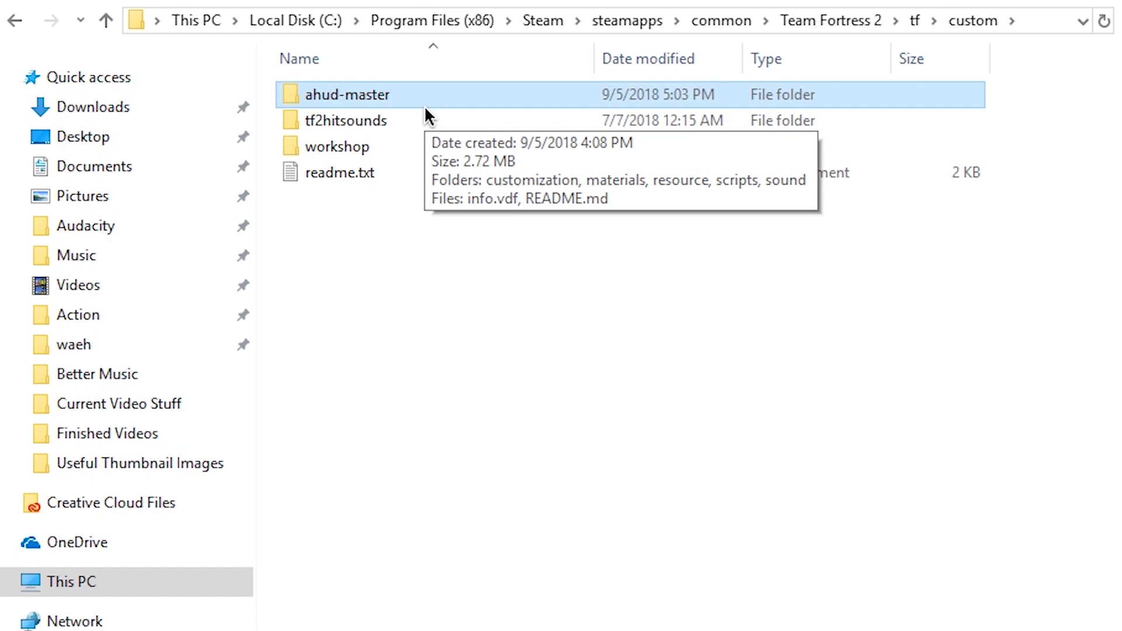
pyautogui.press('Delete')
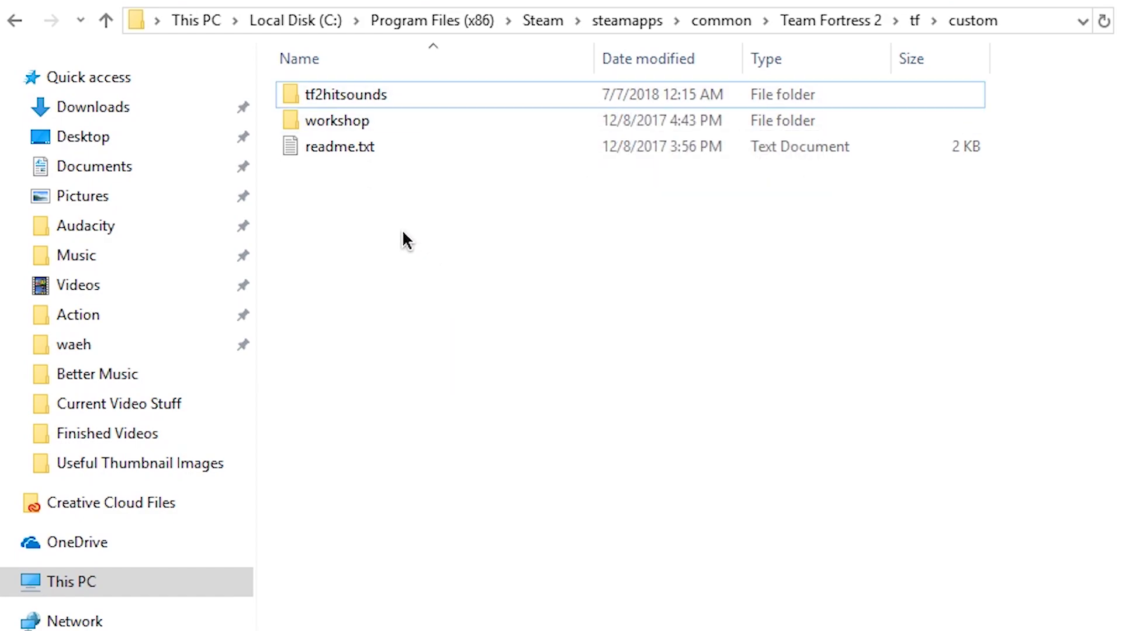
# - Paste 7hud-master into tf\custom and confirm it holds materials, resource and scripts
pyautogui.rightClick(402, 229)
pyautogui.click(445, 439)
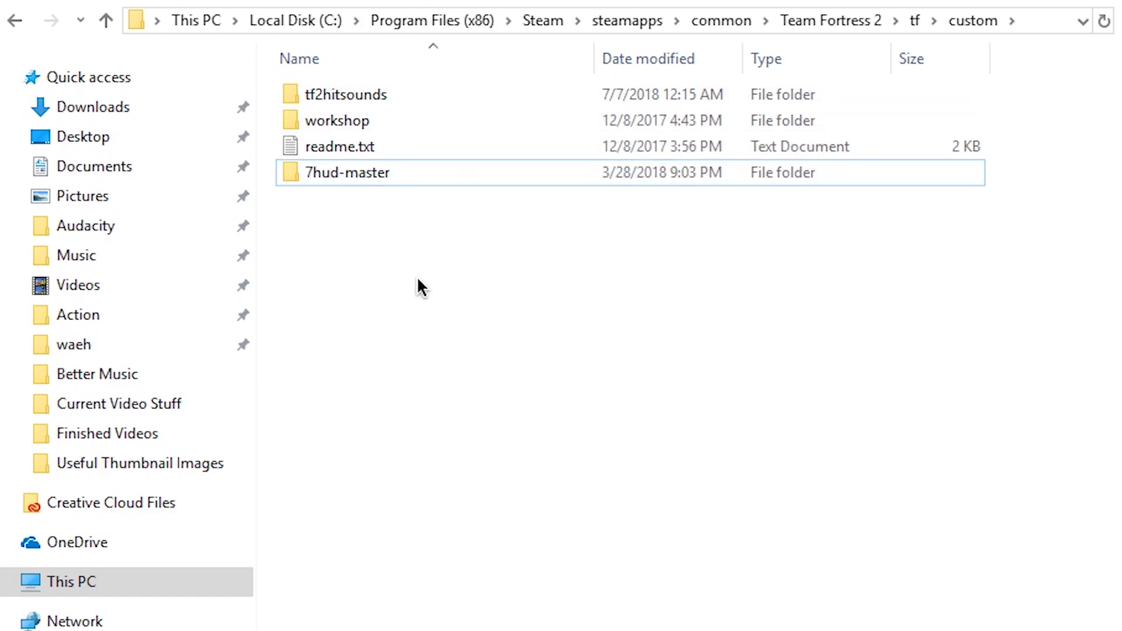
pyautogui.doubleClick(413, 182)
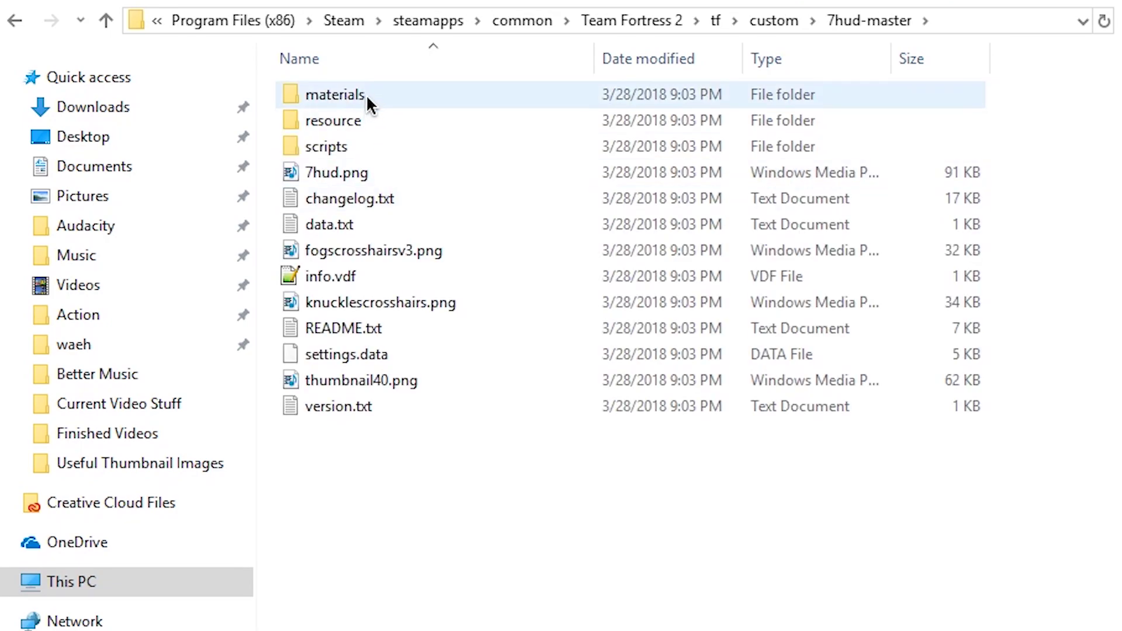
pyautogui.press('BackSpace')
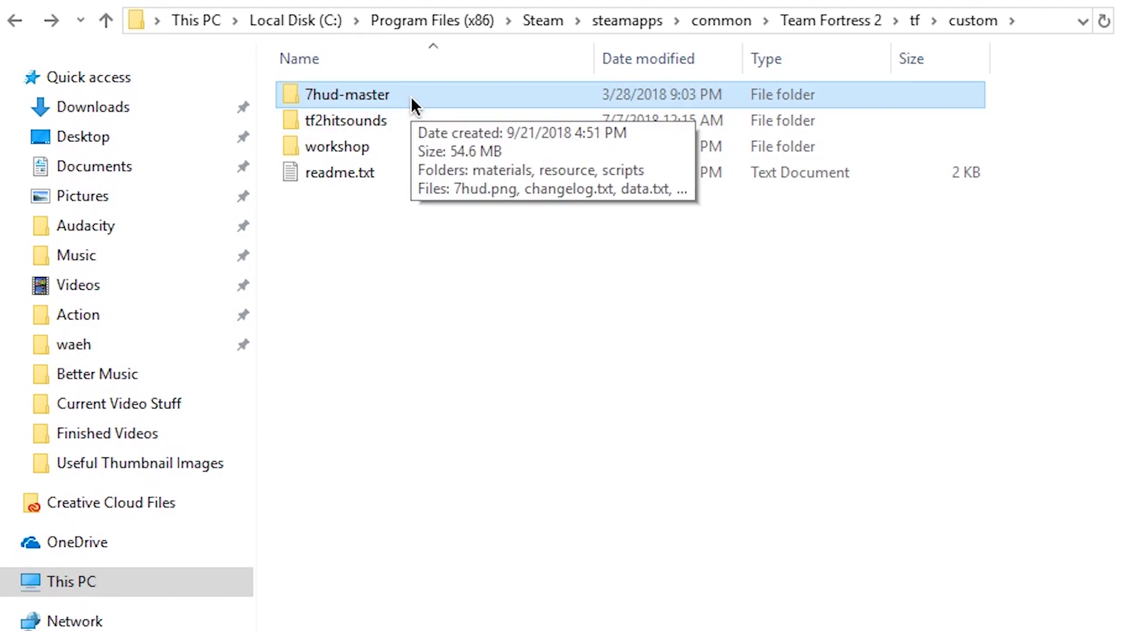
pyautogui.click(491, 222)
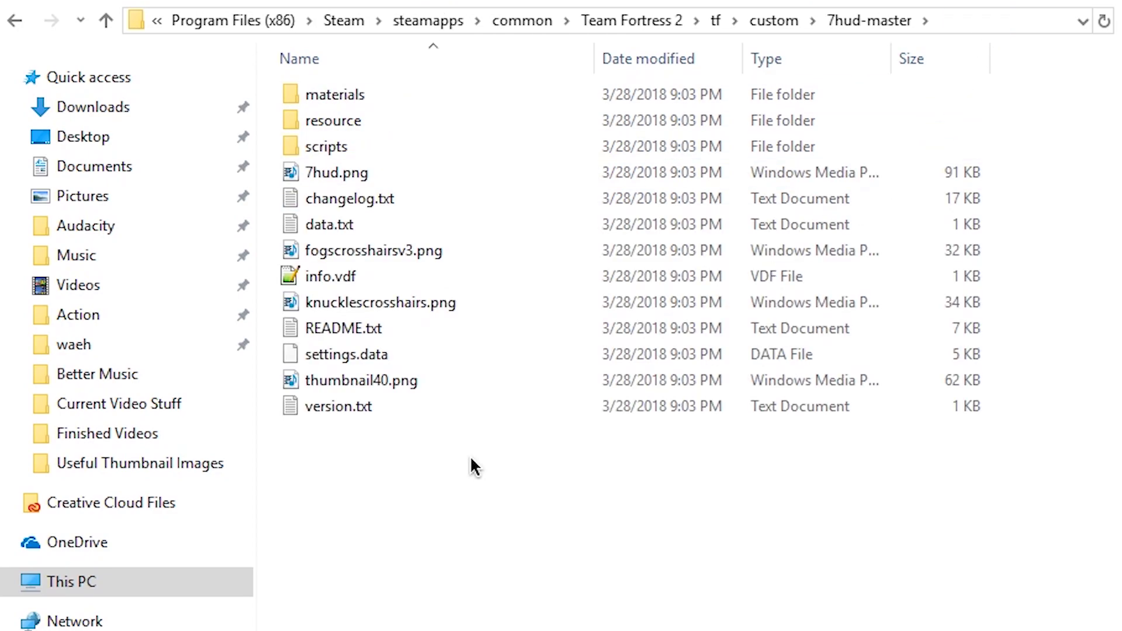
# - Close Explorer, Steam, TF2 Properties, Chrome and WinRAR, then launch Team Fortress 2 from its desktop icon
pyautogui.hotkey('alt', 'Left')
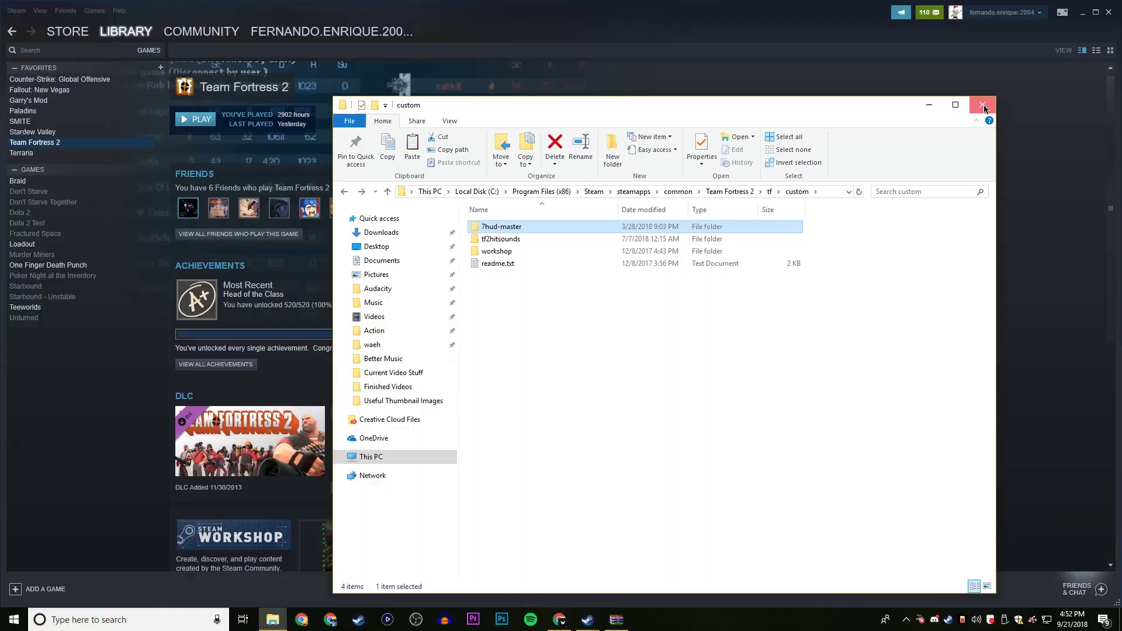
pyautogui.click(981, 111)
pyautogui.click(1109, 14)
pyautogui.click(1108, 13)
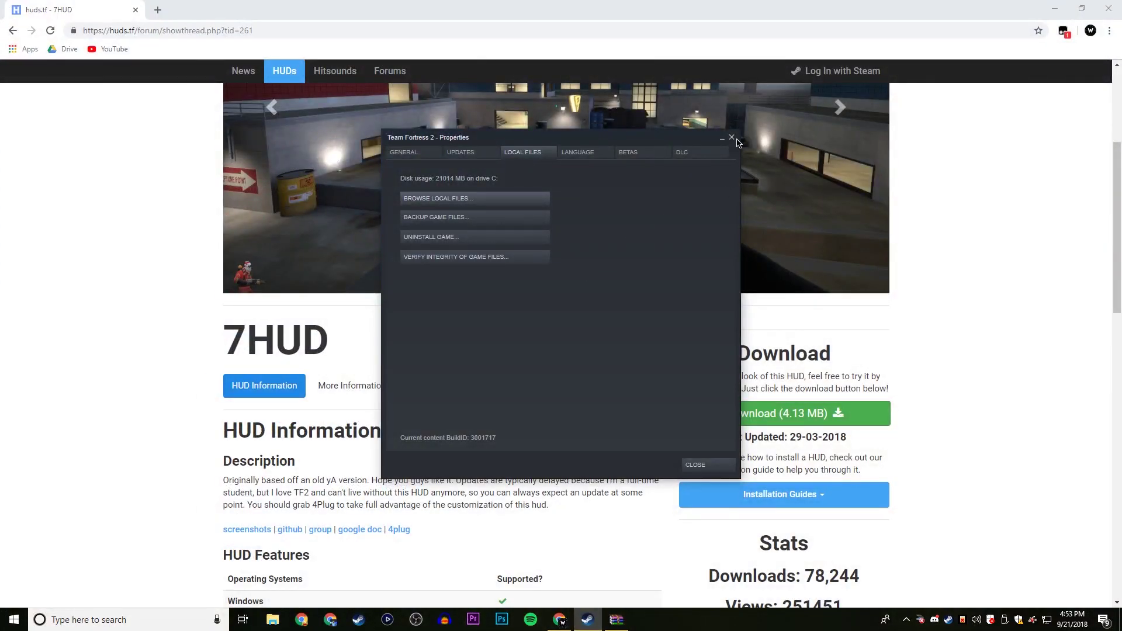
pyautogui.click(732, 137)
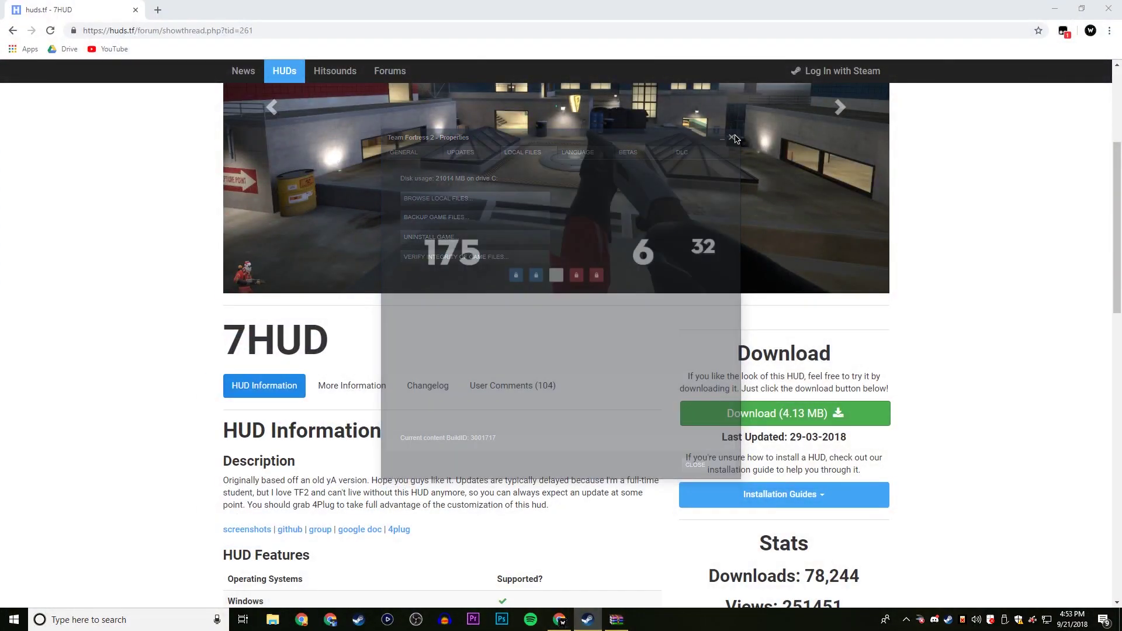
pyautogui.hotkey('alt', 'F4')
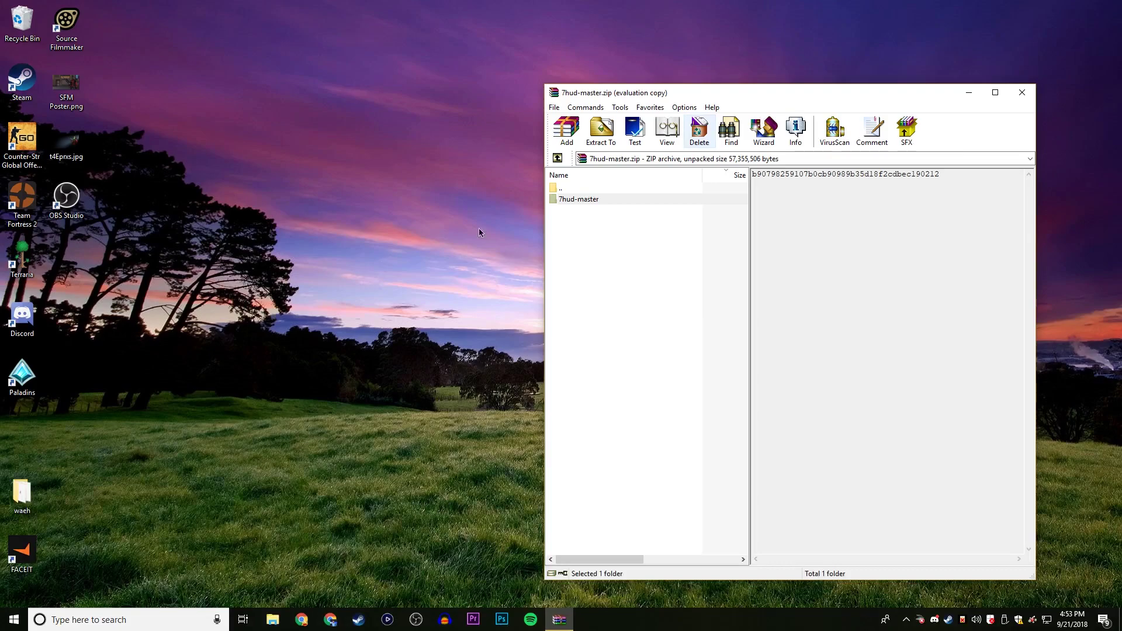
pyautogui.click(1021, 93)
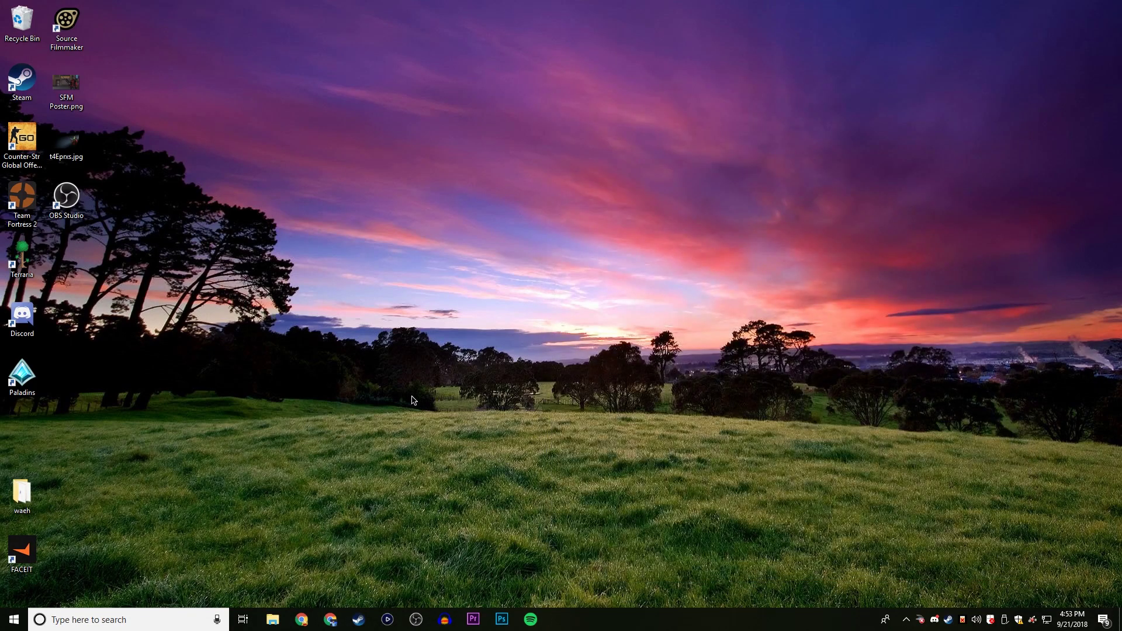
pyautogui.doubleClick(22, 202)
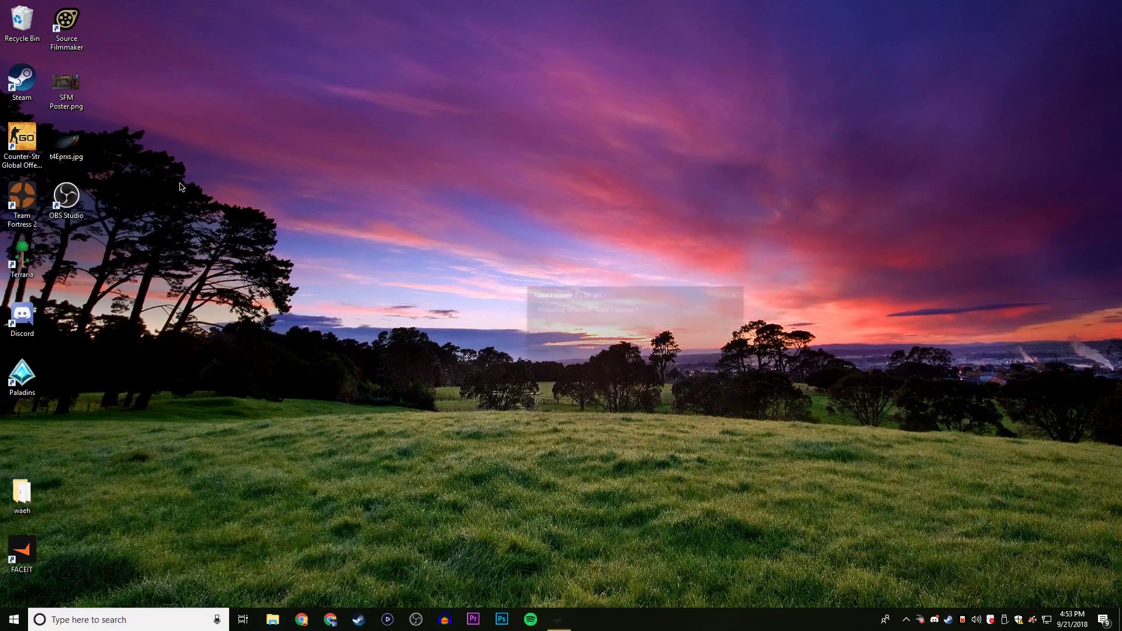